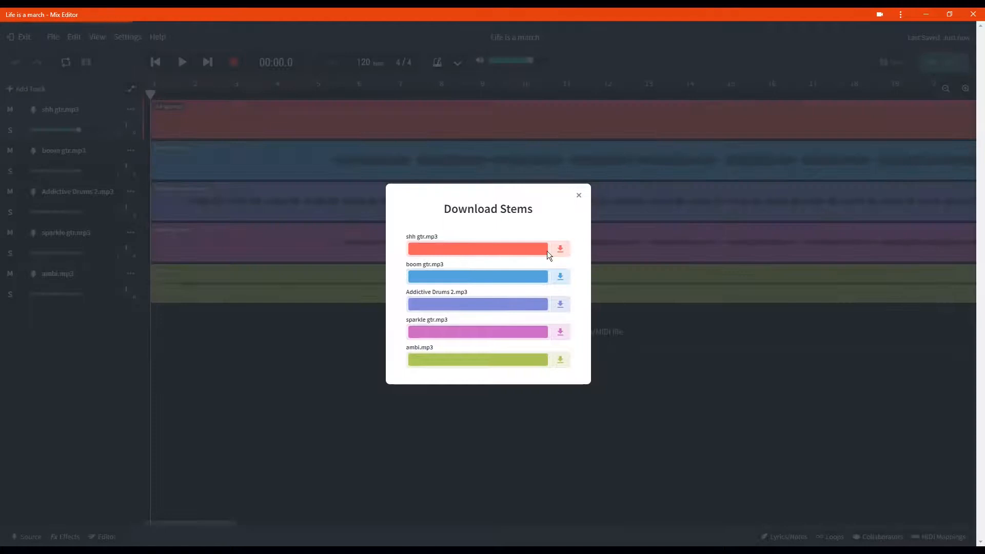
Step: Close the Download Stems dialog and export all five tracks of the project as individual WAV files
click(579, 196)
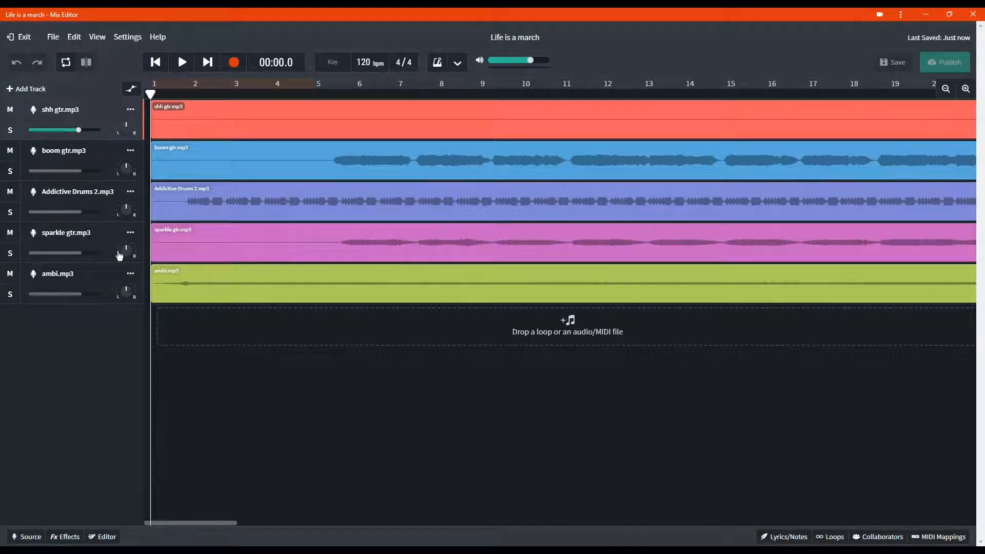
click(131, 111)
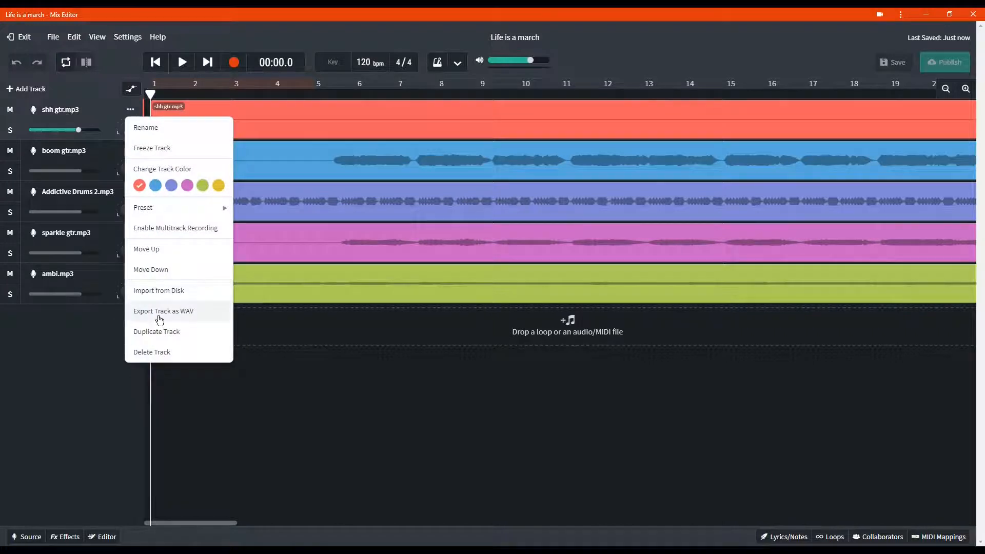
click(160, 311)
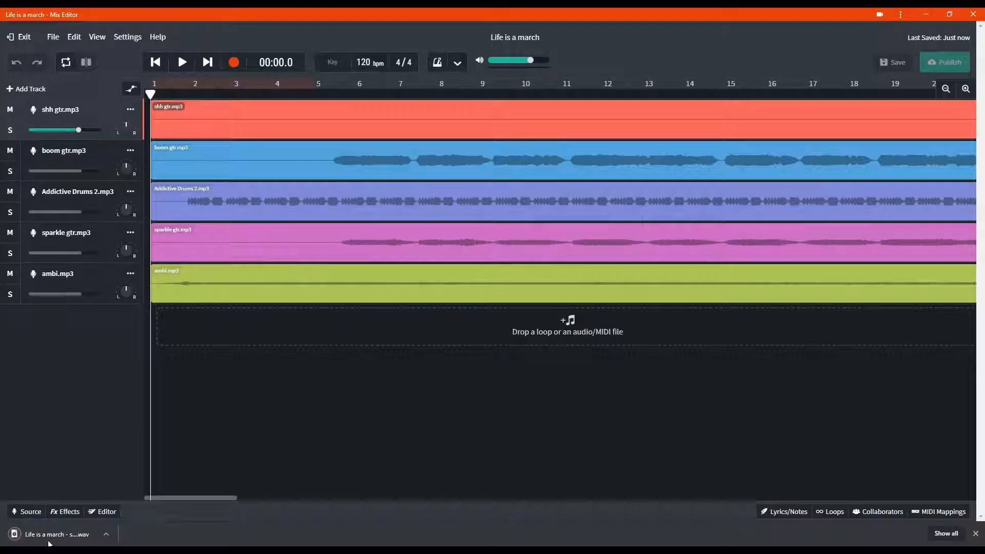
click(130, 150)
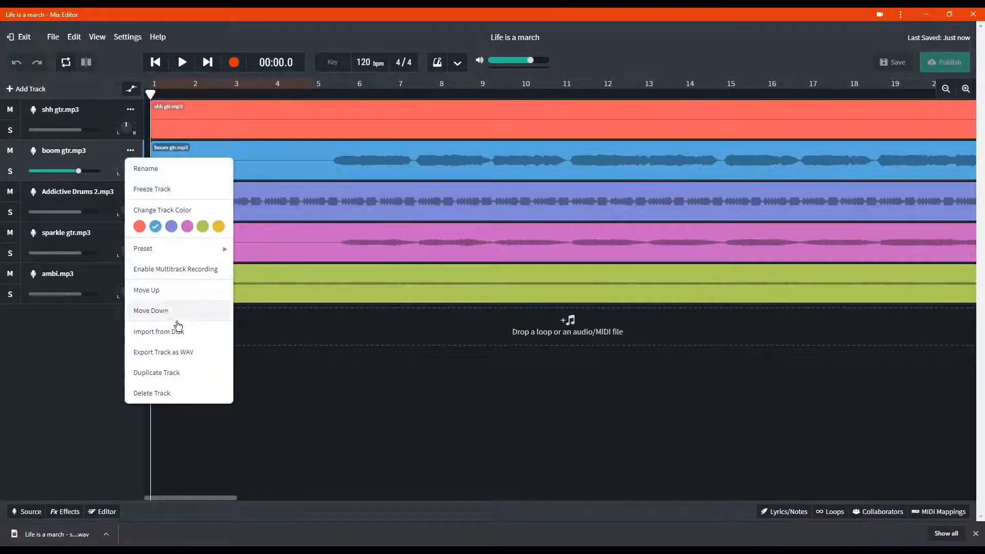
click(179, 351)
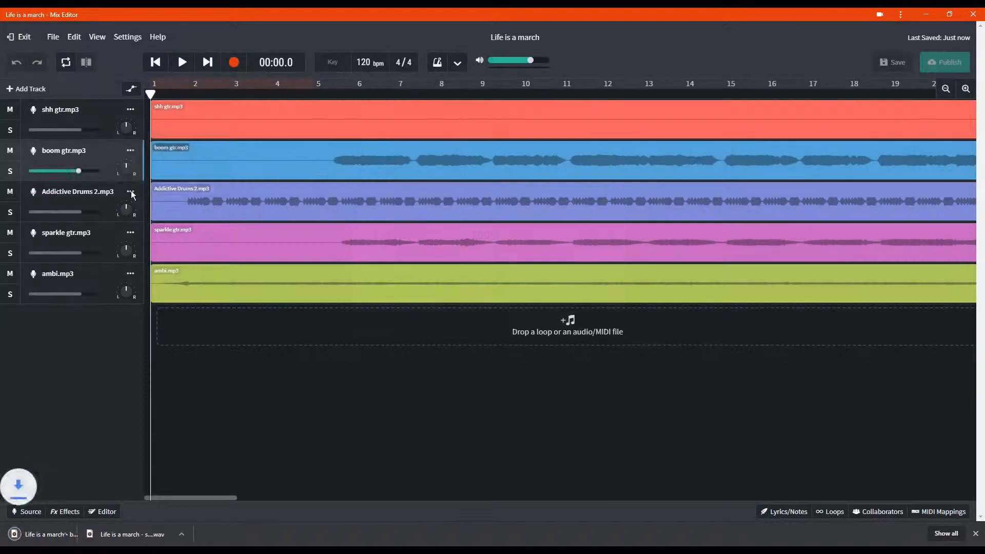
click(131, 191)
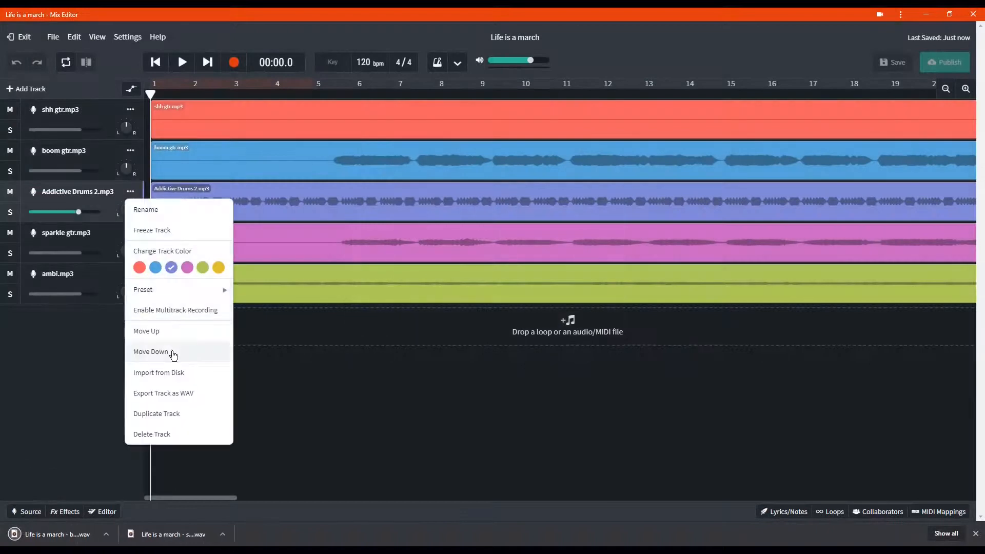
click(171, 394)
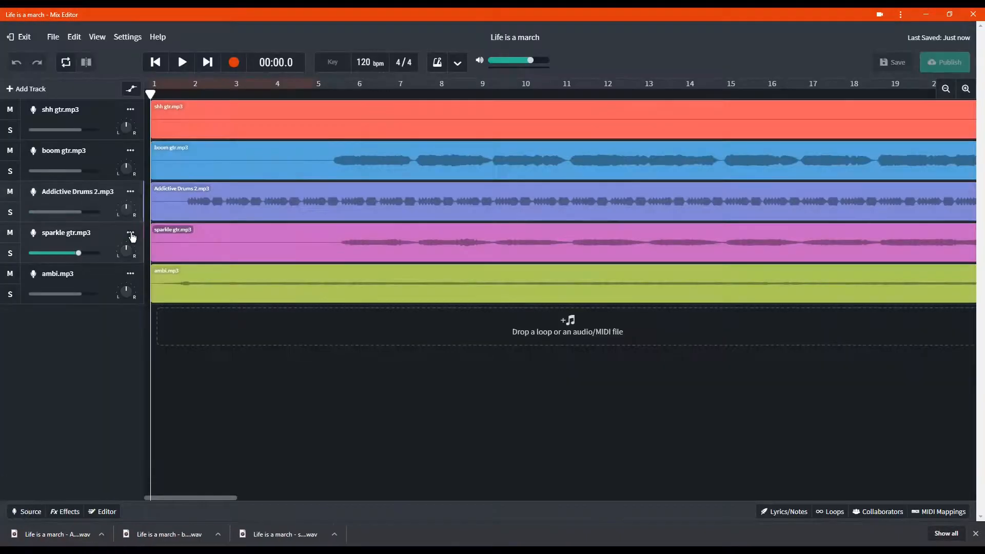
click(131, 233)
click(162, 427)
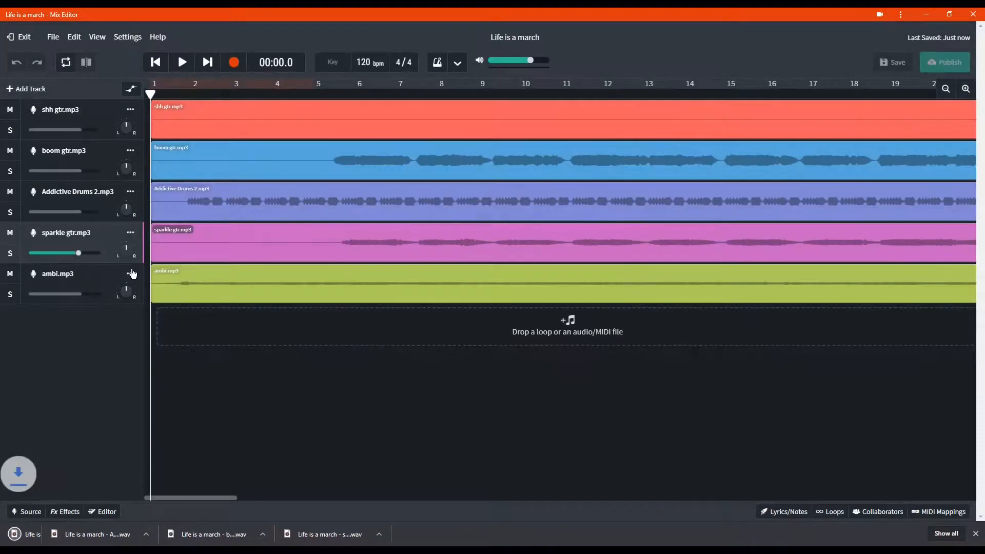
click(131, 273)
click(177, 465)
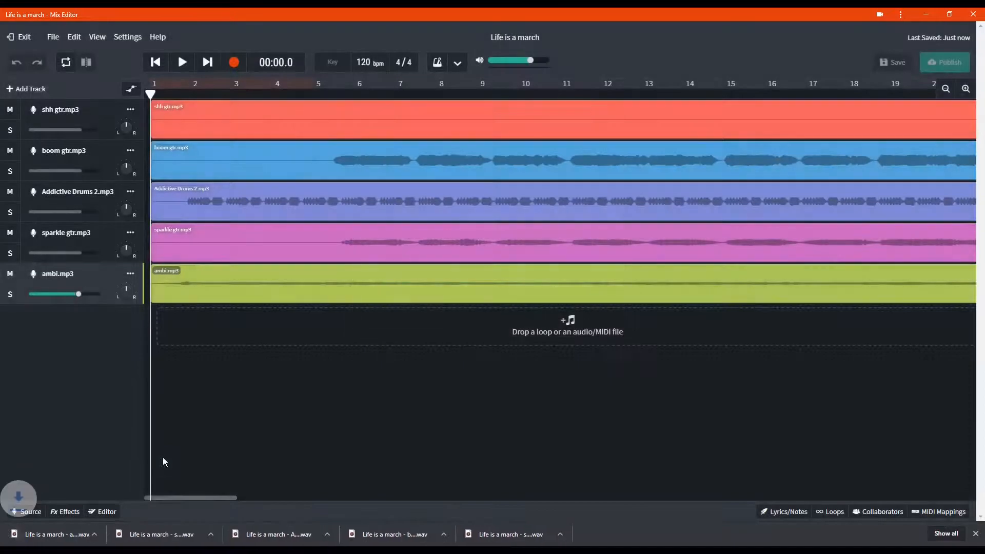
Step: Show the exported files in their folder and cut the five "Life is a march" WAV files
click(573, 537)
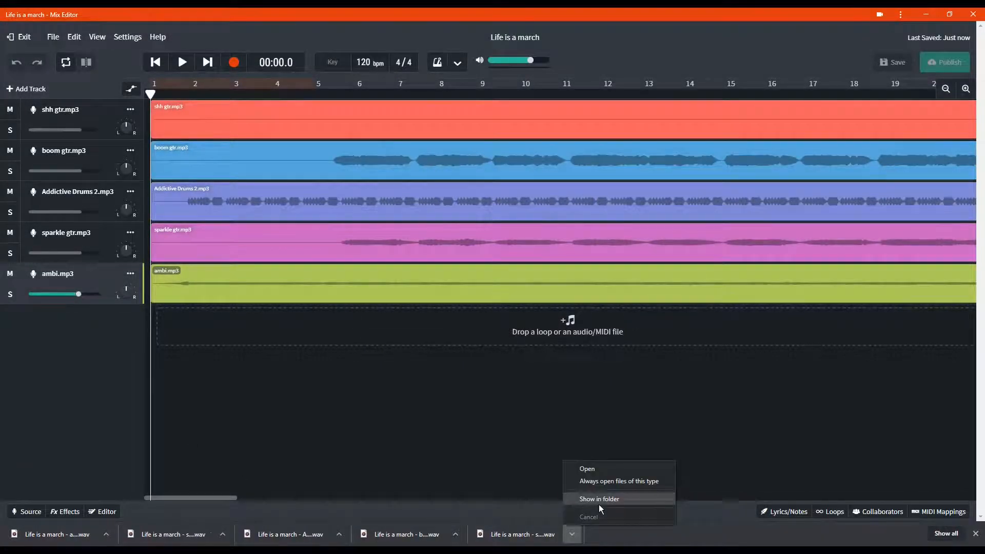
click(596, 502)
shift+click(718, 311)
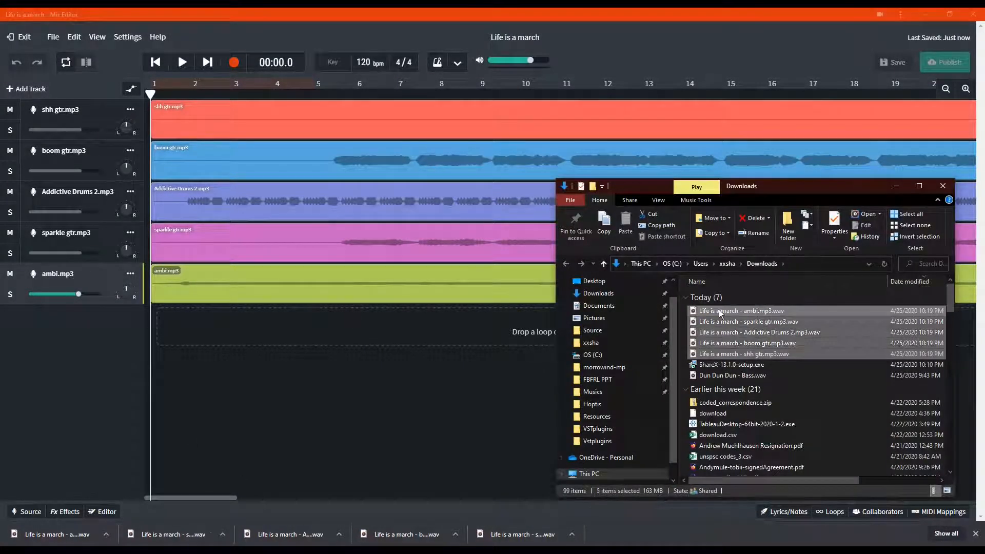
Step: Clear the old files from the "delete" folder inside Musics and paste the five WAV files into it
click(606, 395)
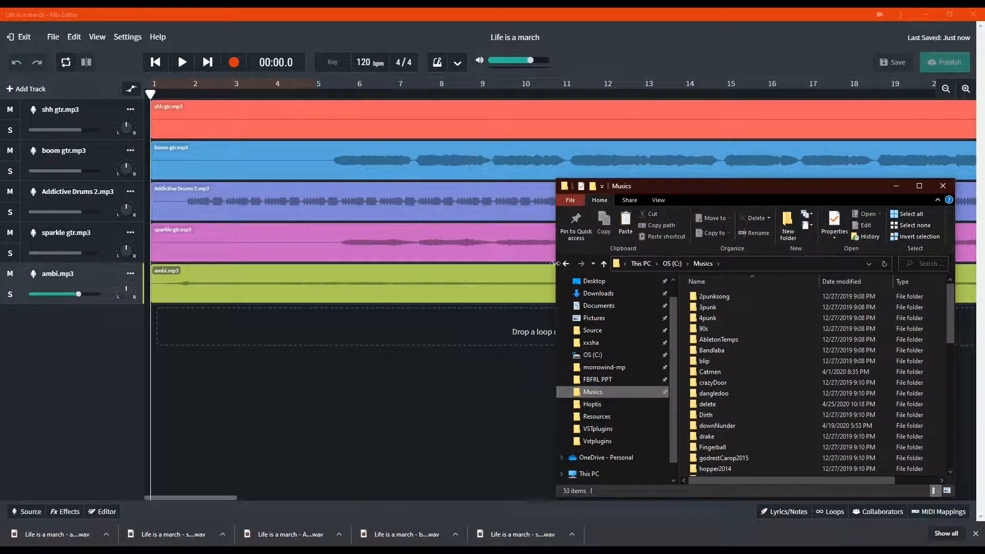
drag(554, 263, 340, 263)
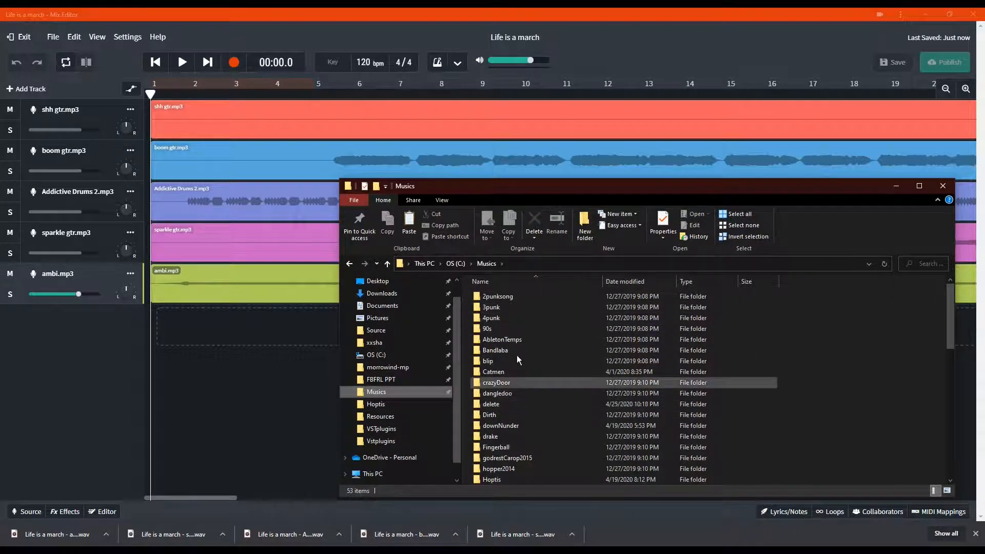
double_click(505, 406)
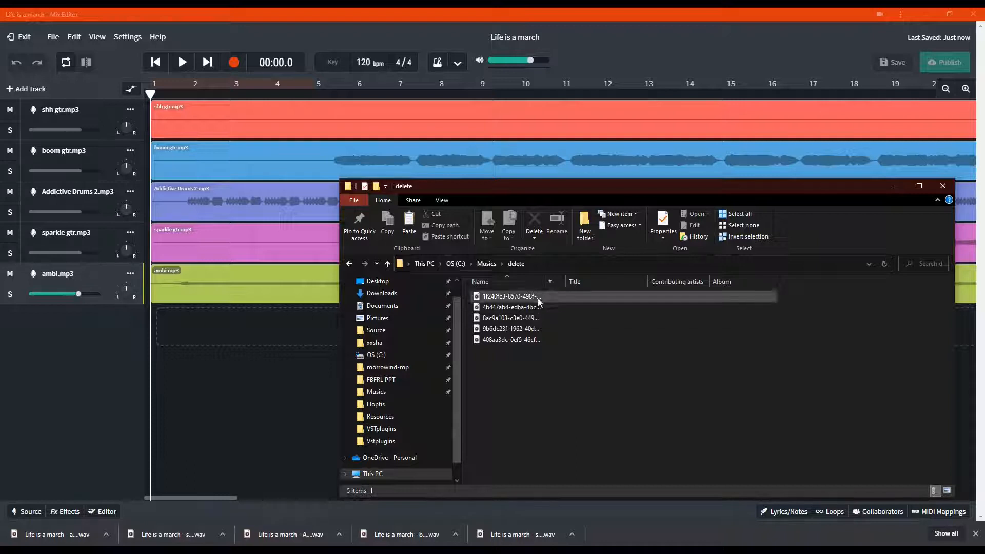
key(ctrl+a)
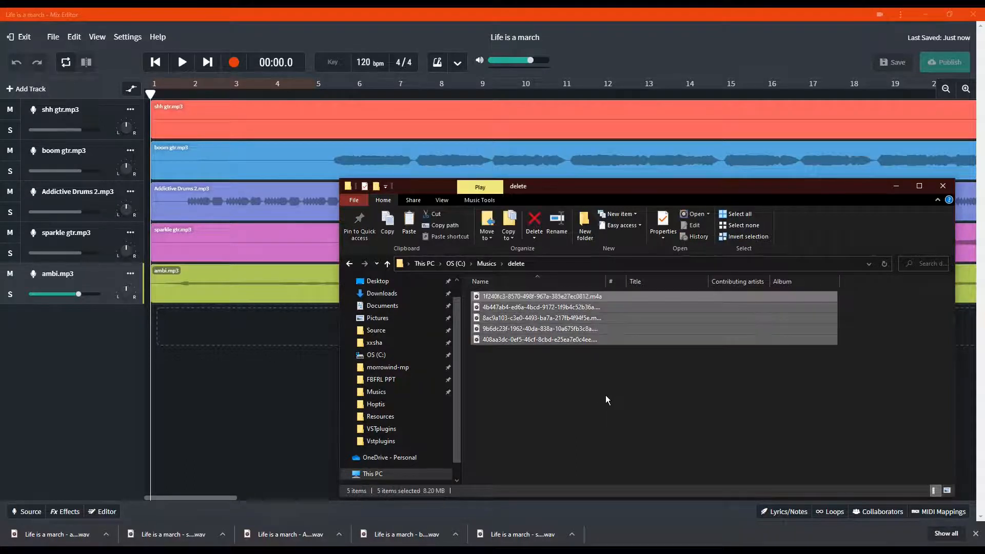
key(Delete)
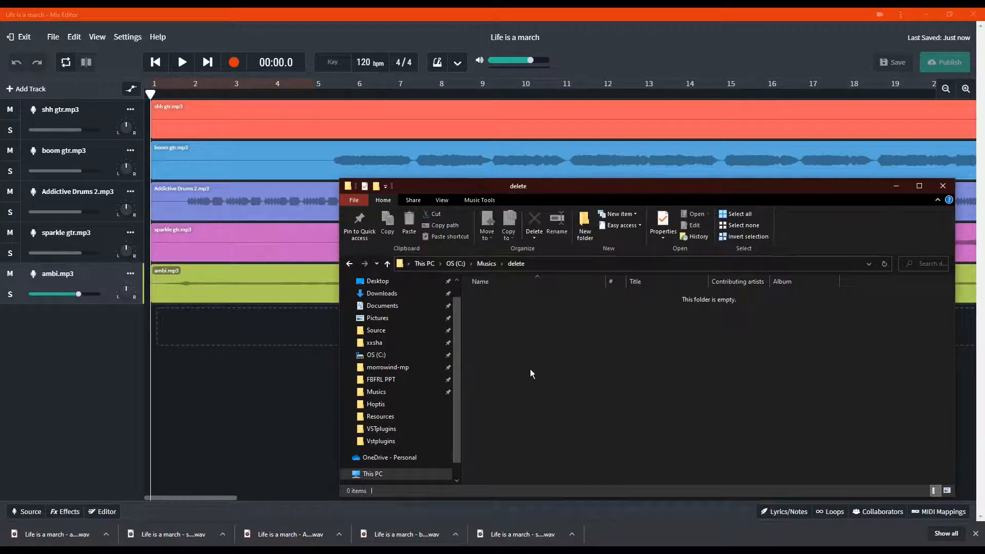
key(ctrl+z)
click(556, 422)
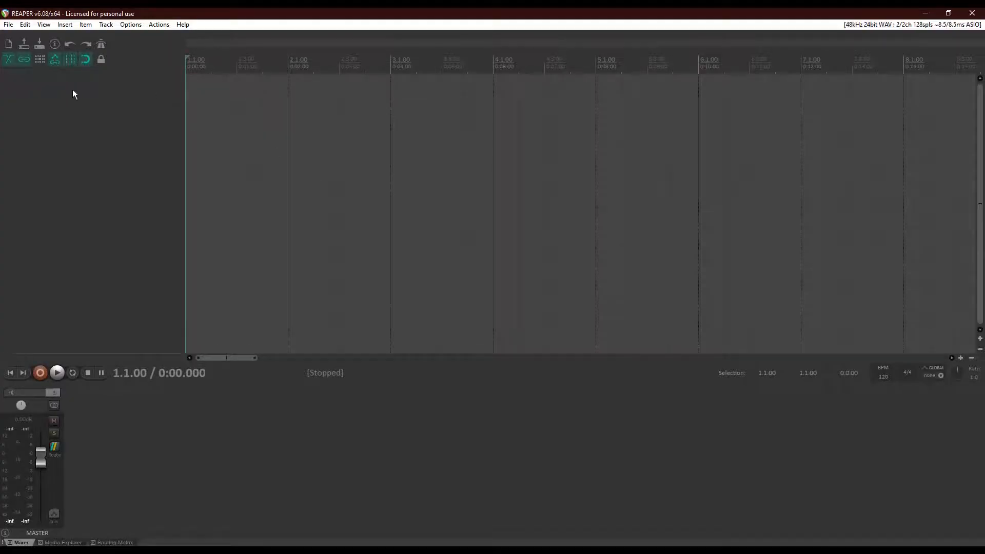
Step: Switch to REAPER, insert the five WAV files from the "delete" folder on separate tracks and align them to the project start
click(433, 550)
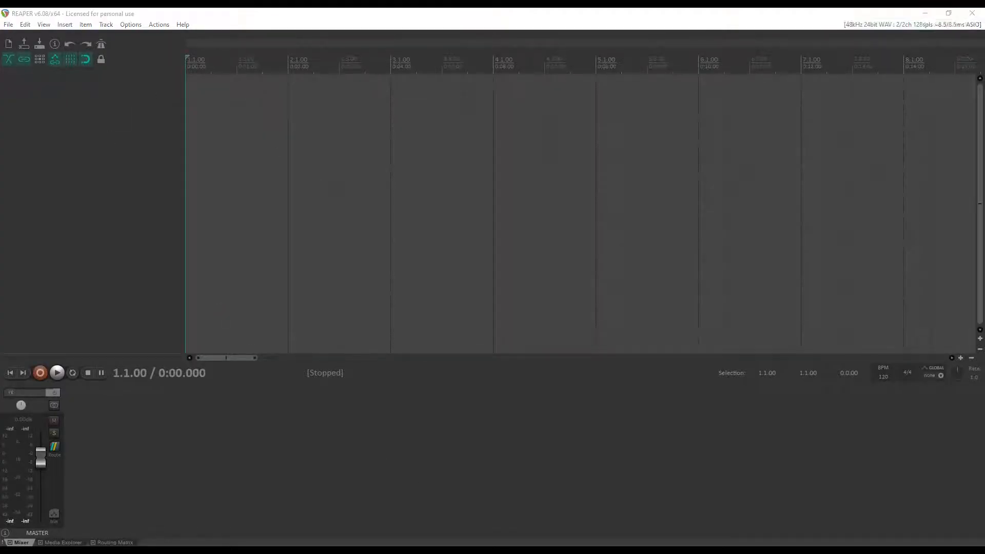
click(482, 509)
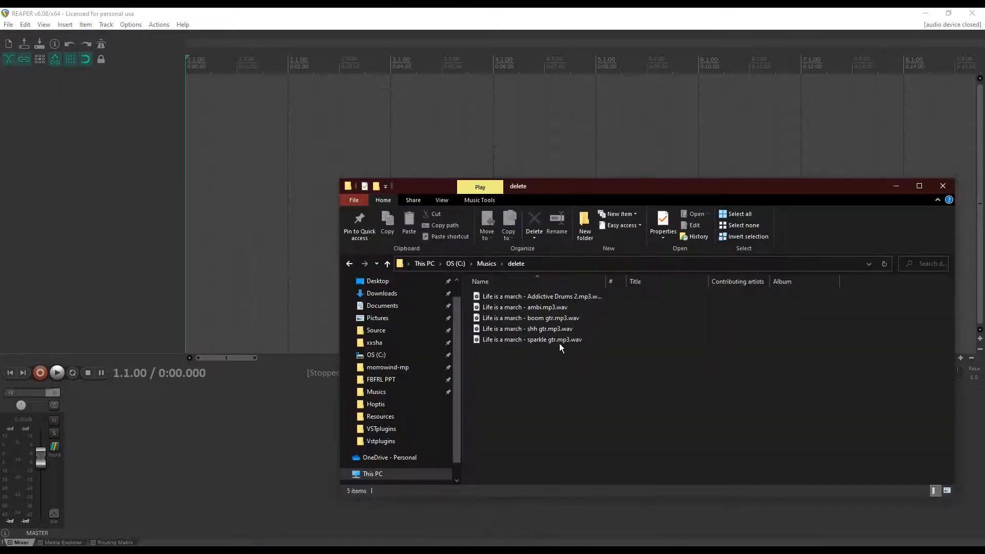
drag(565, 384, 158, 163)
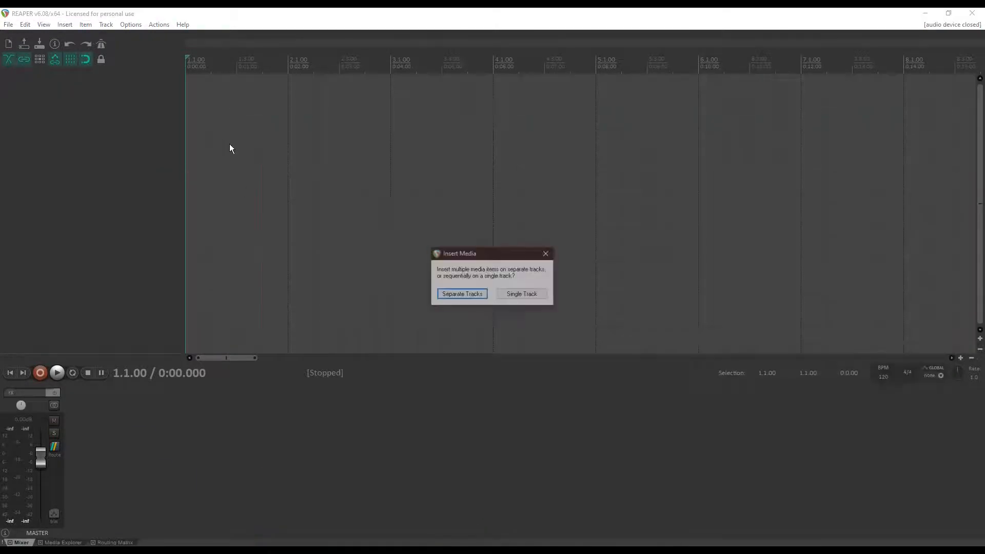
click(468, 295)
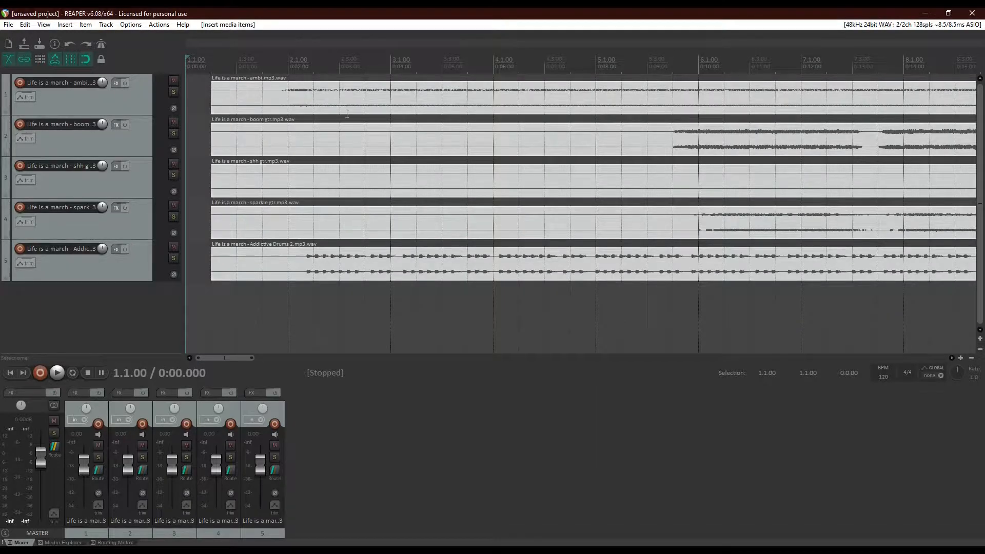
drag(290, 90, 265, 89)
scroll(288, 285, down, 8)
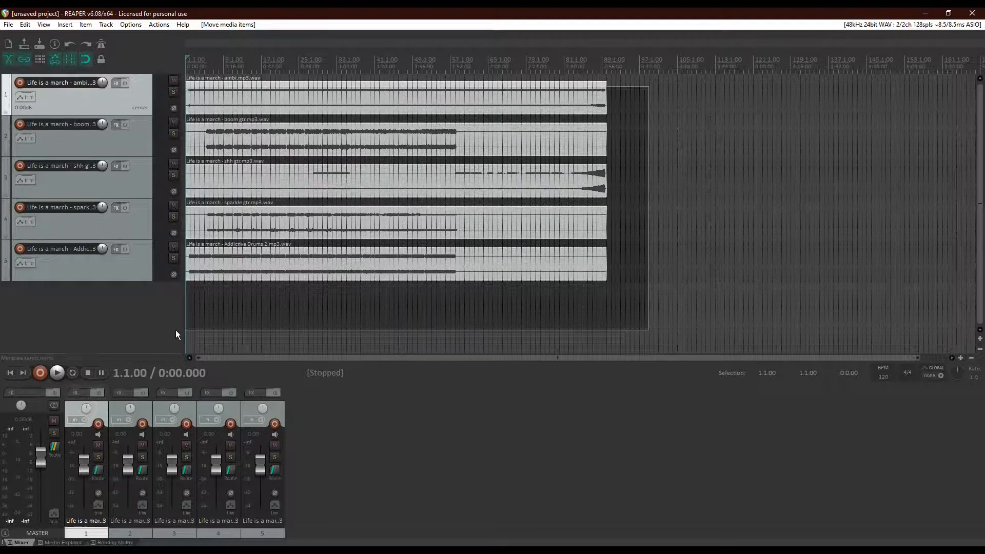
Step: Move all five clips later on the timeline, reselect them as a group and return them to the project start
drag(269, 108, 429, 94)
click(294, 188)
click(243, 138)
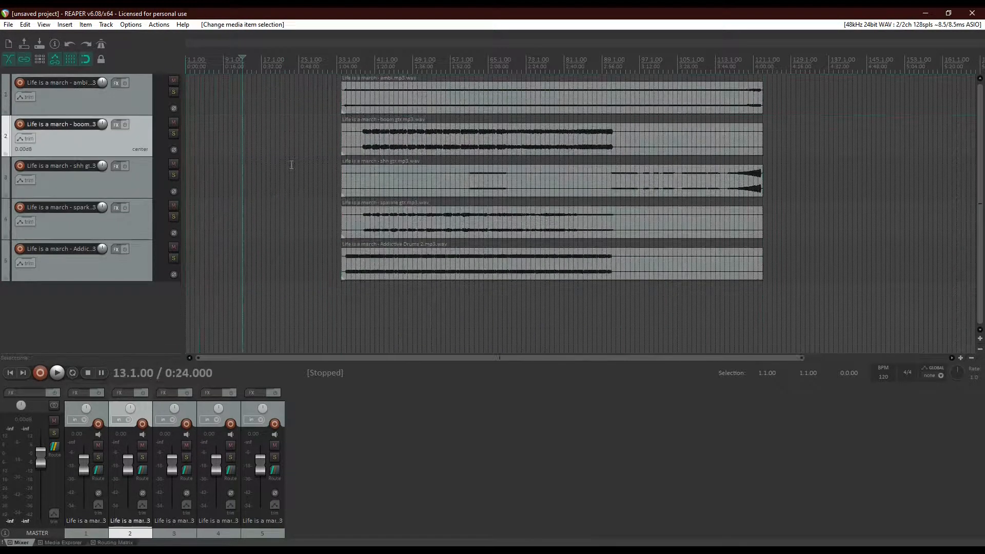
click(244, 102)
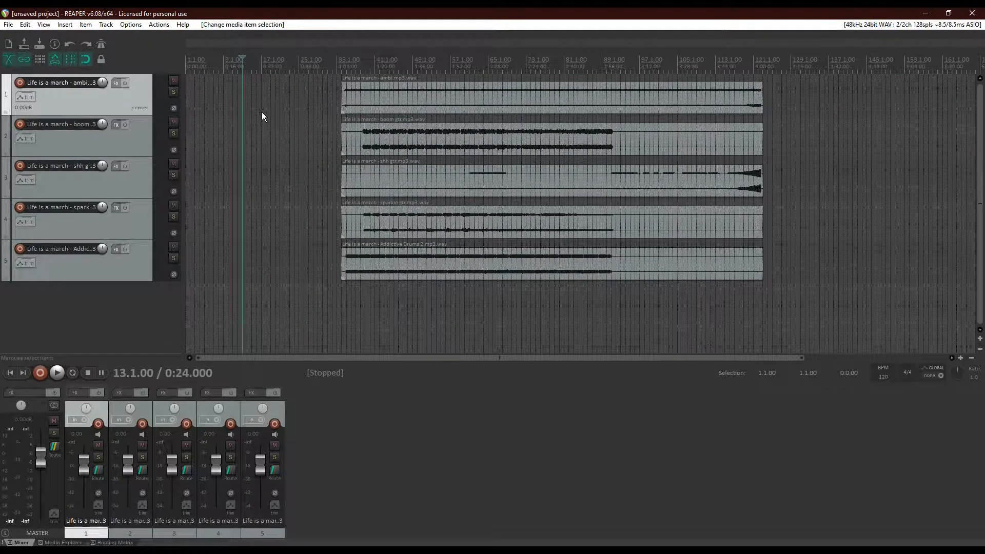
drag(261, 112, 352, 274)
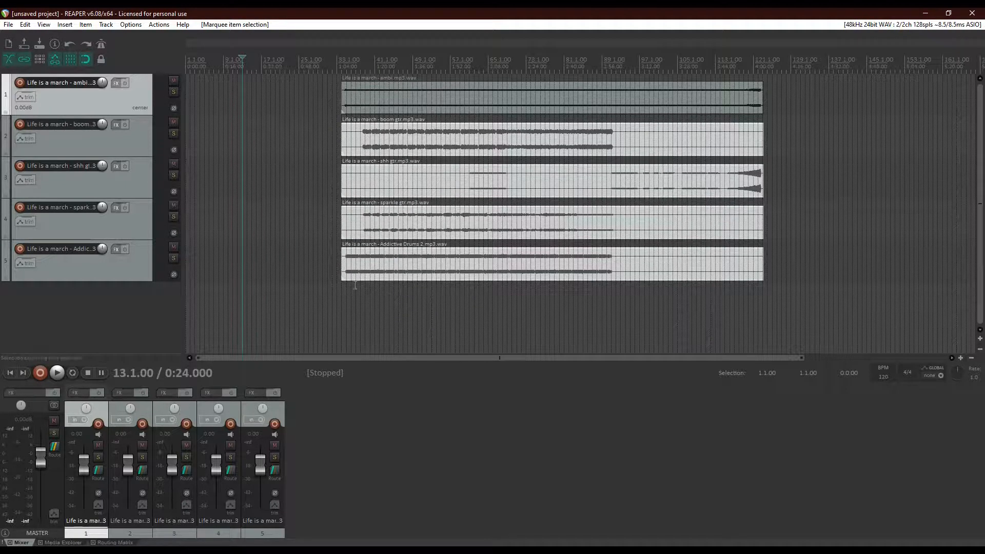
drag(462, 99, 307, 103)
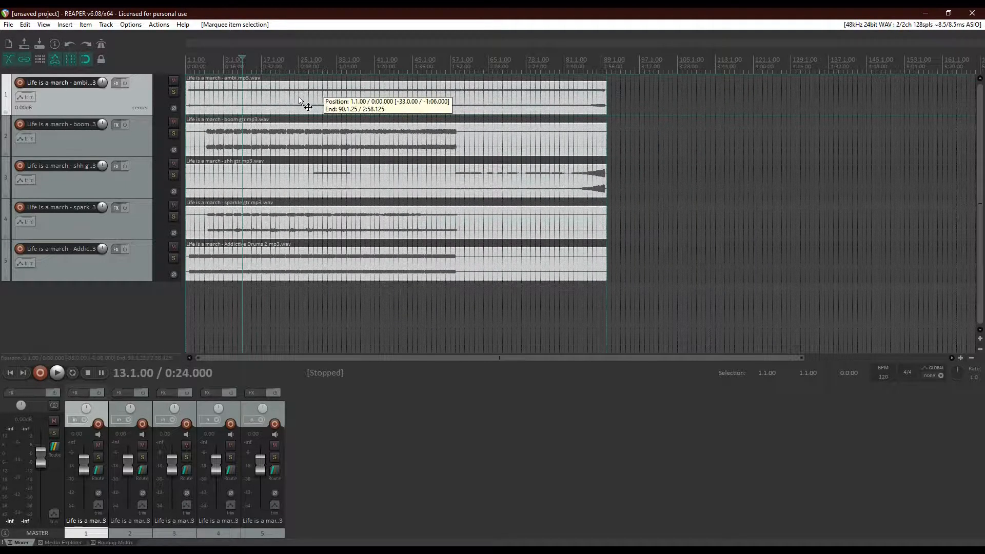
click(10, 373)
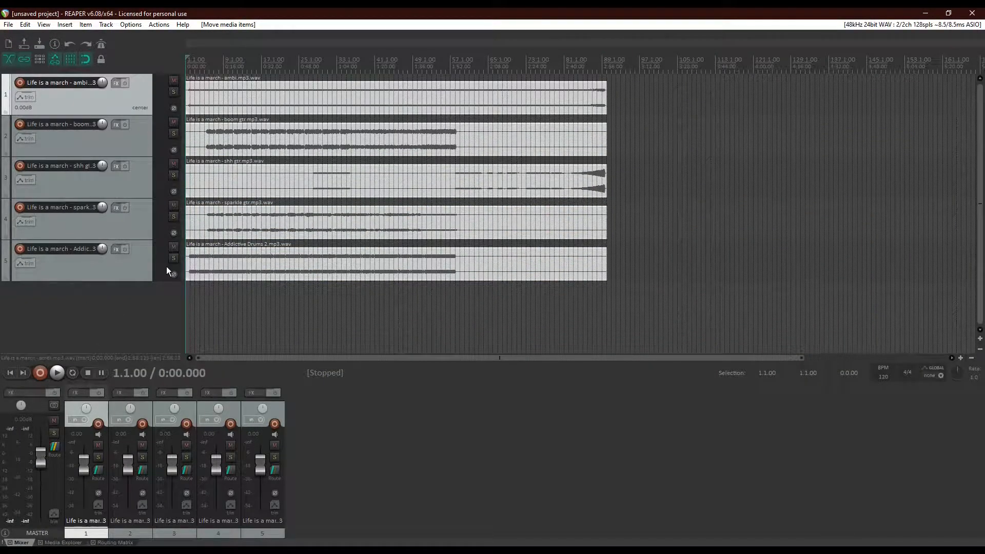
Step: Insert a new empty track and move it below the Addictive Drums 2 track
click(114, 310)
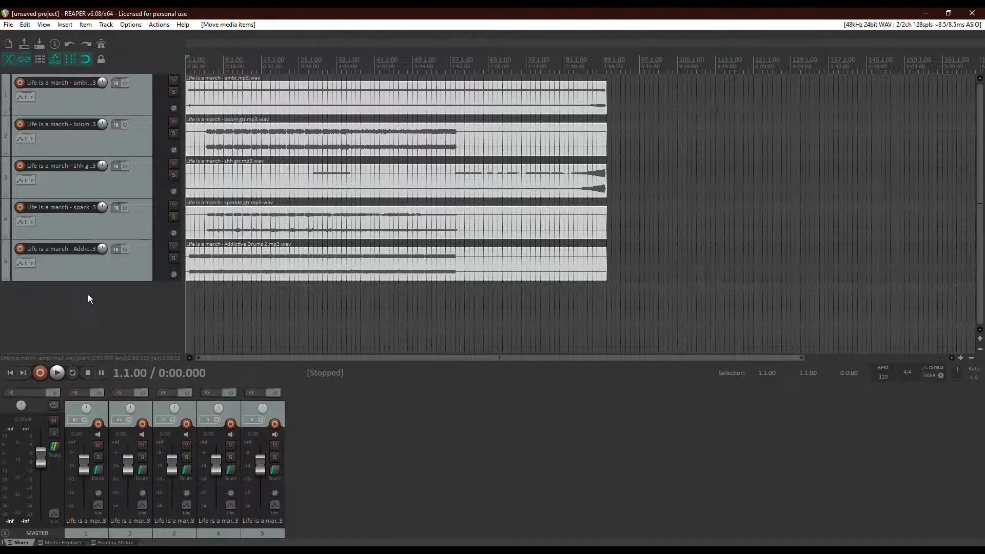
right_click(88, 297)
click(106, 303)
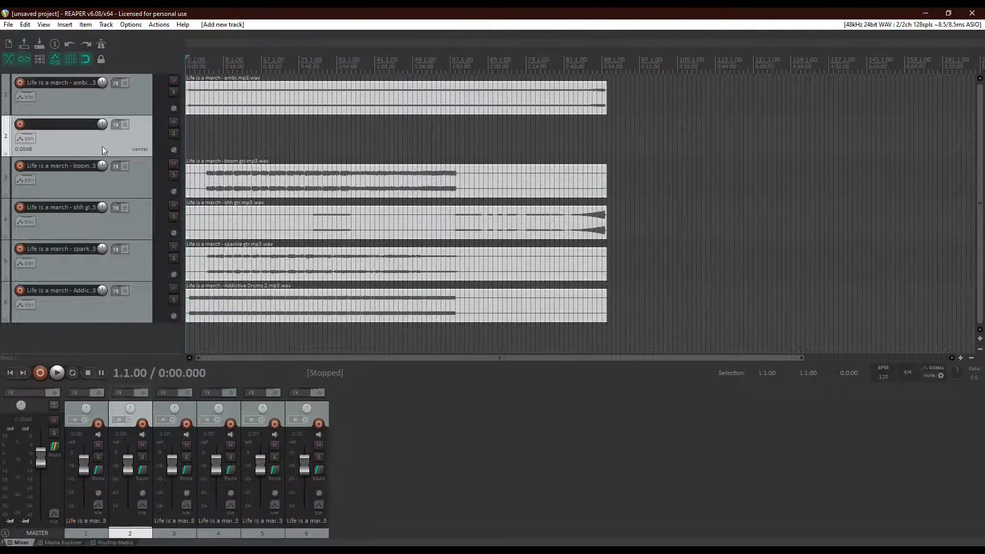
drag(102, 148, 174, 248)
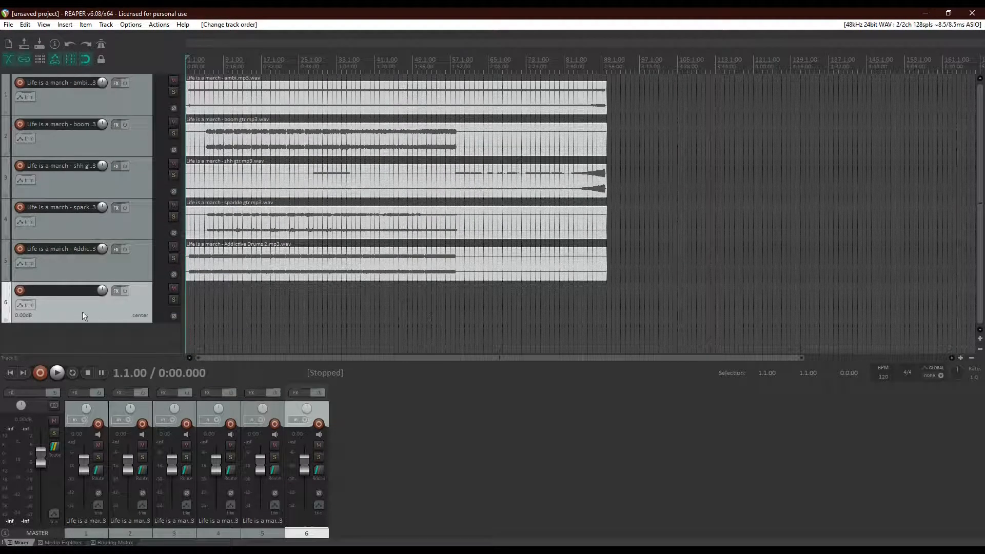
Step: Adjust the vertical and horizontal zoom so all six tracks and their full clips can be viewed together
click(979, 349)
click(979, 349)
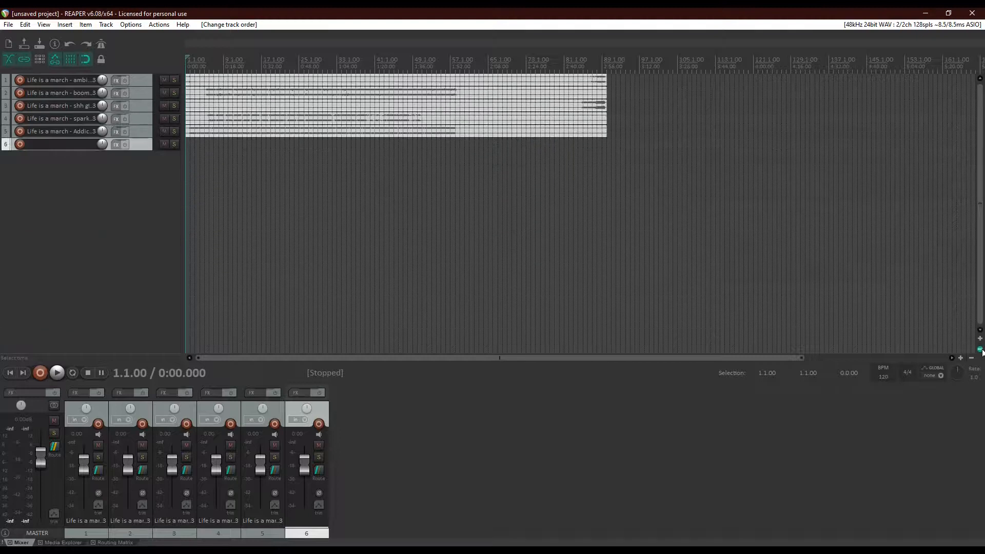
click(979, 339)
click(980, 339)
click(980, 339)
click(980, 349)
click(979, 349)
click(980, 338)
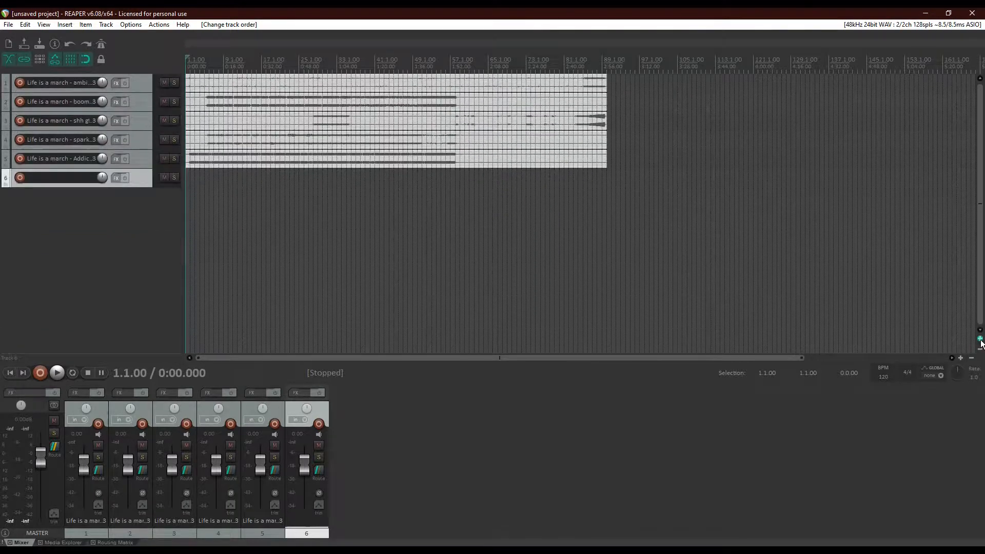
click(980, 338)
click(980, 338)
click(961, 357)
click(970, 358)
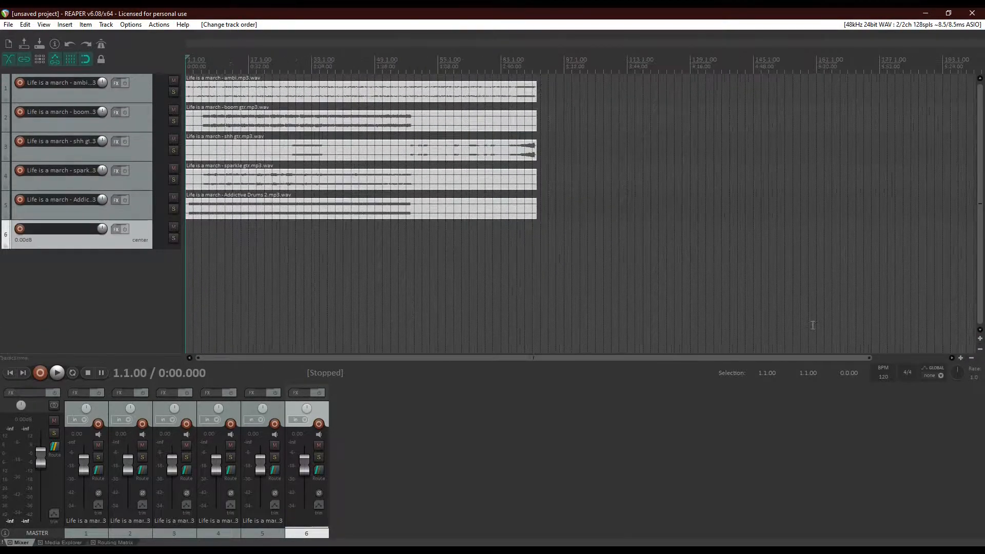
Step: Name the new empty track "bass"
double_click(46, 230)
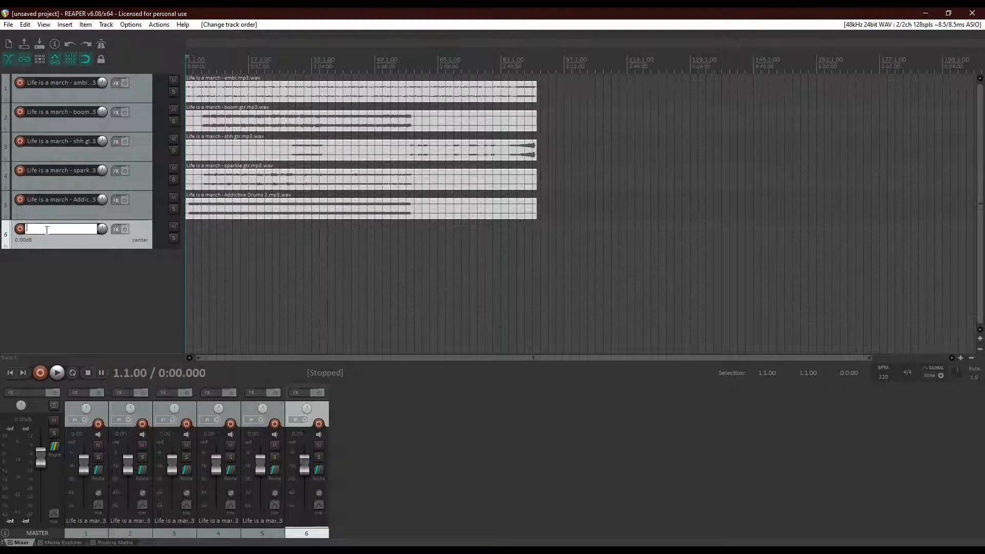
text(bass)
key(Return)
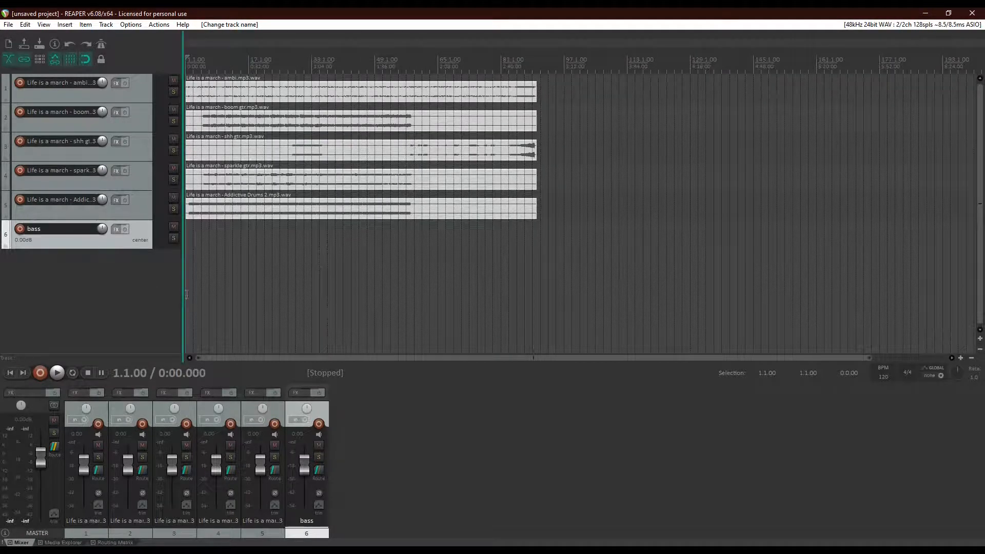
Step: Open the audio device preferences and choose the ASIO audio system with the Focusrite USB ASIO driver
click(103, 29)
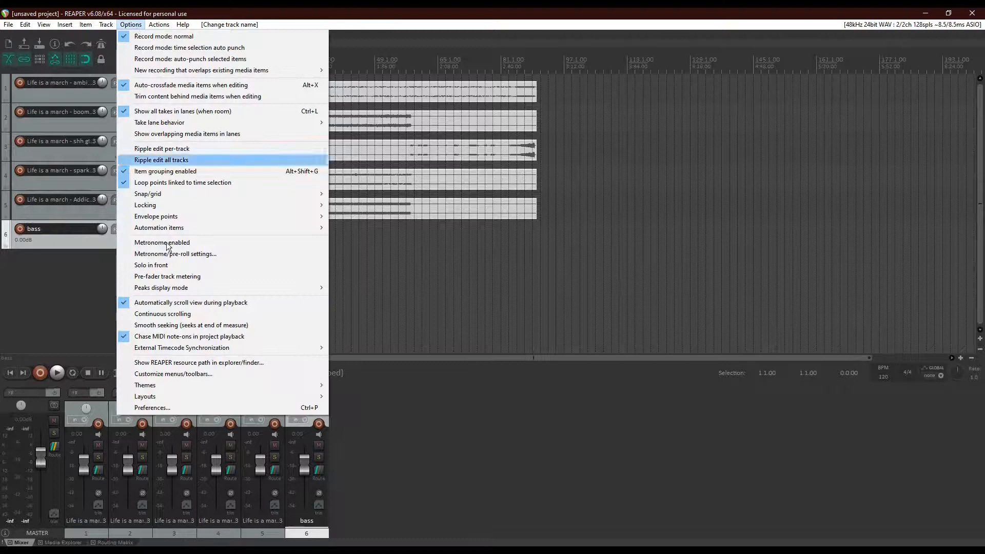
click(154, 408)
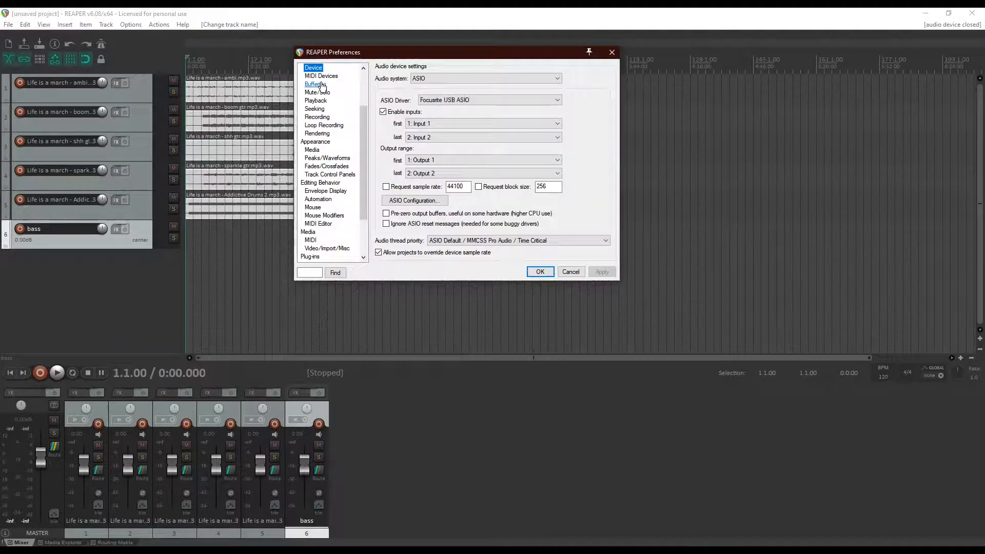
scroll(338, 119, up, 1)
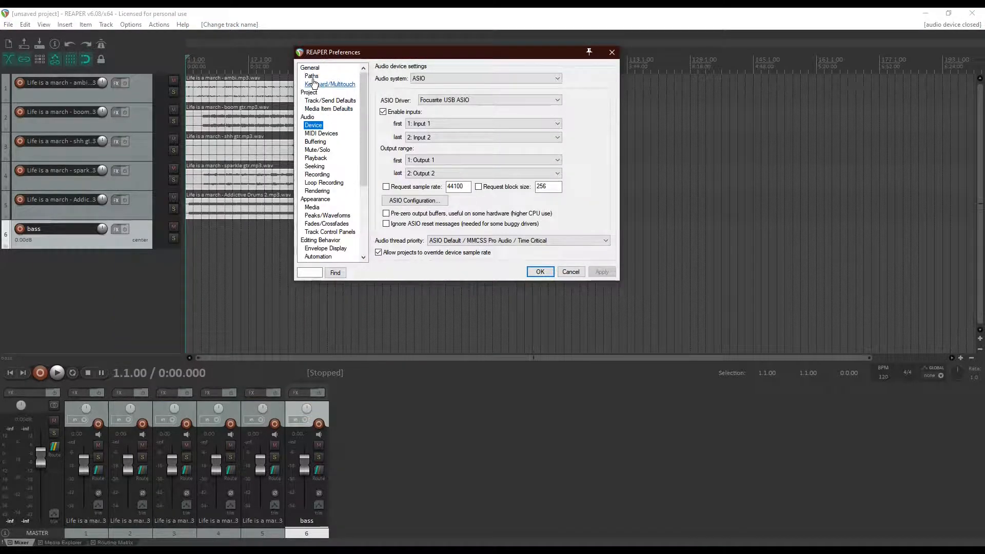
drag(491, 53, 564, 175)
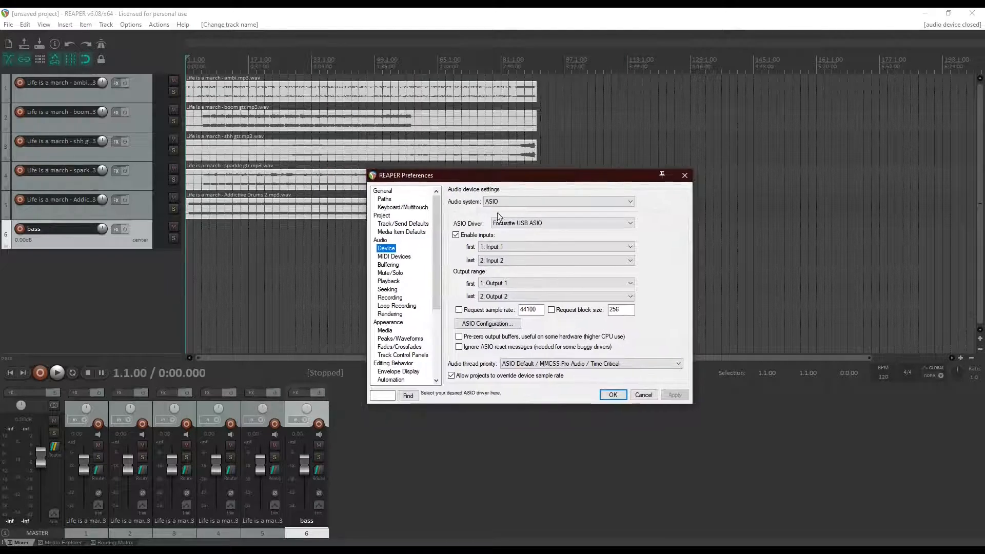
click(530, 204)
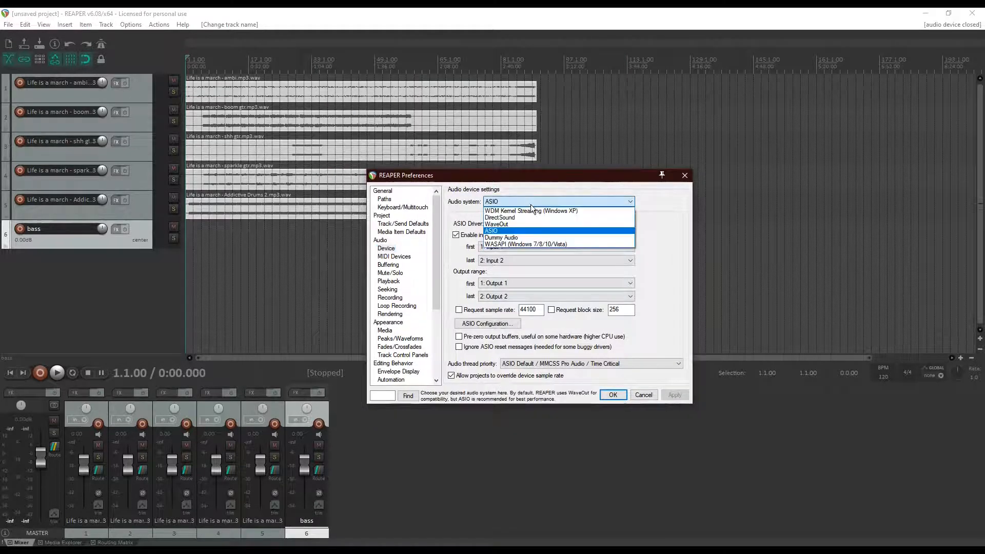
click(506, 230)
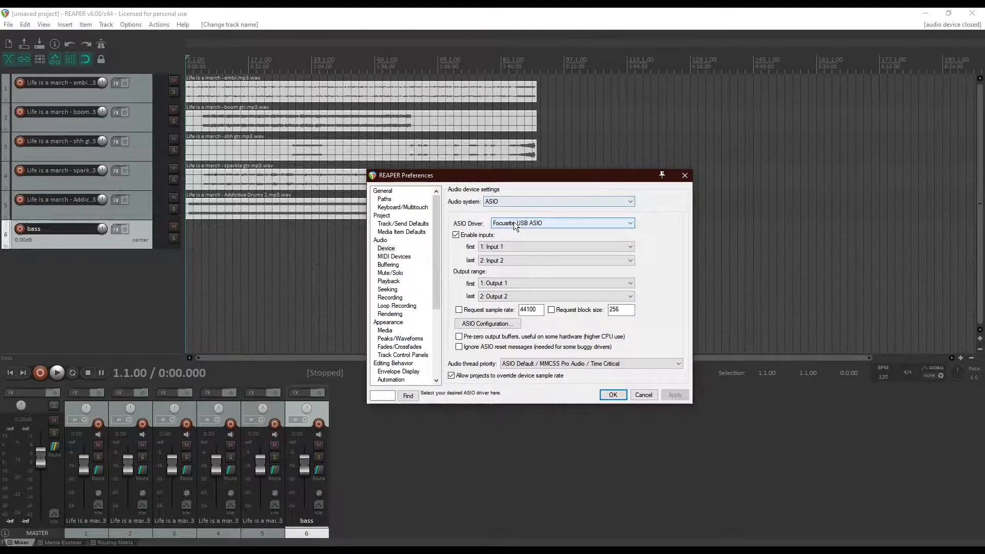
click(513, 222)
click(515, 236)
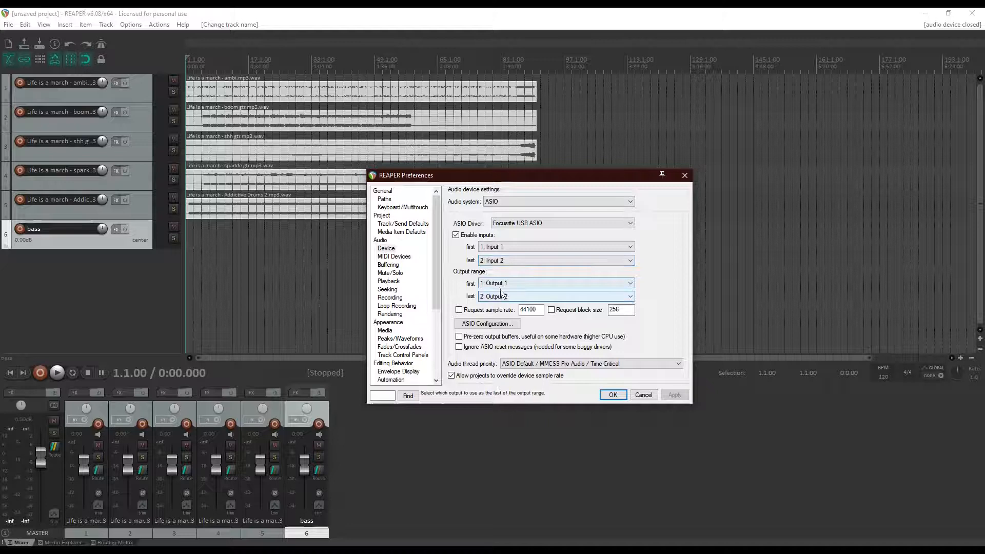
Step: Set the buffer size to 128 in the iTrack Solo's ASIO configuration and close its device settings
click(514, 327)
drag(246, 42, 420, 217)
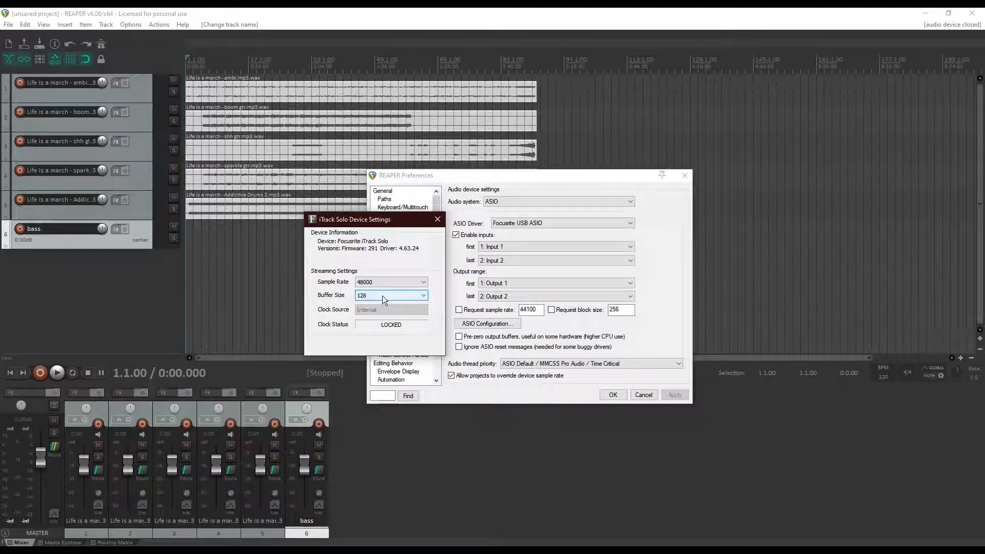
click(382, 295)
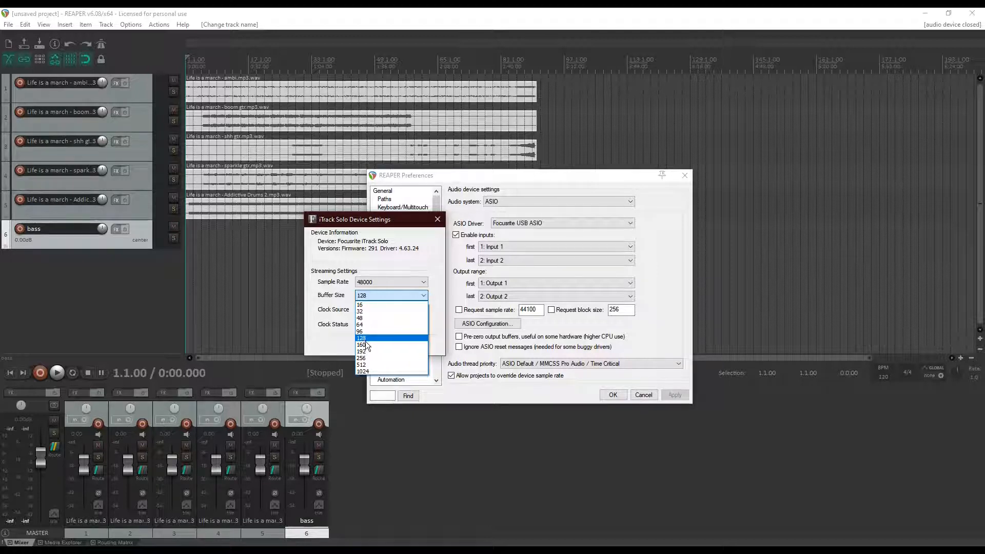
click(377, 333)
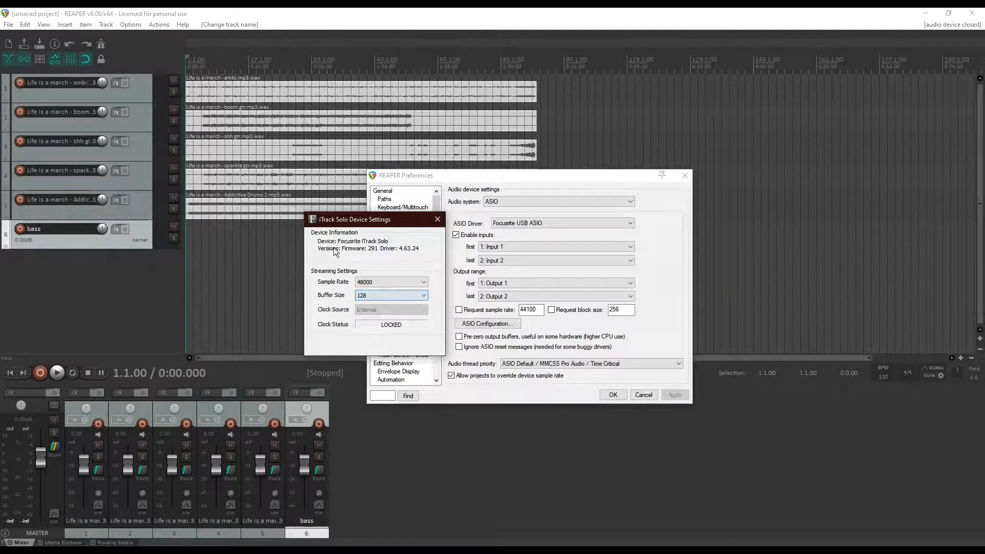
click(437, 219)
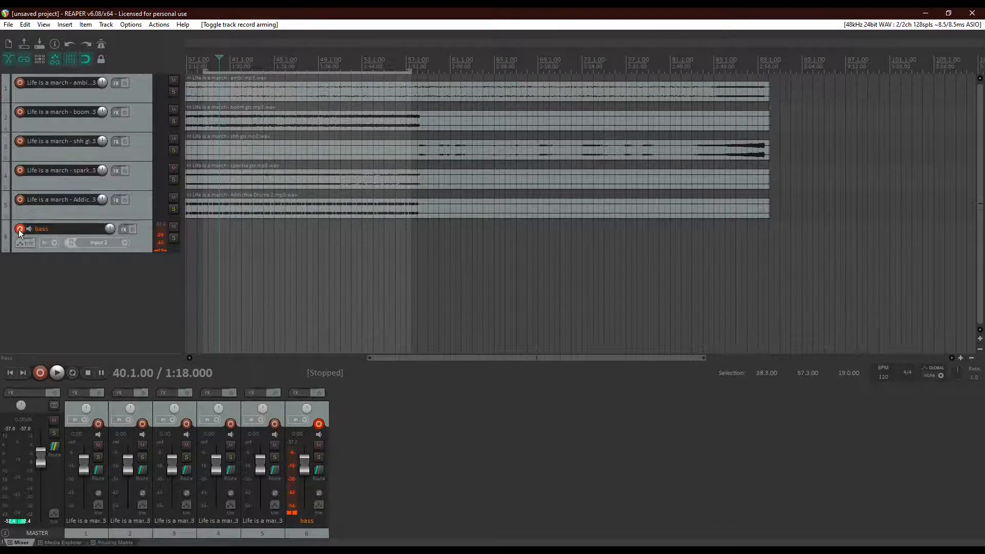
Step: Set the armed bass track's recording input to mono Input 2
click(101, 244)
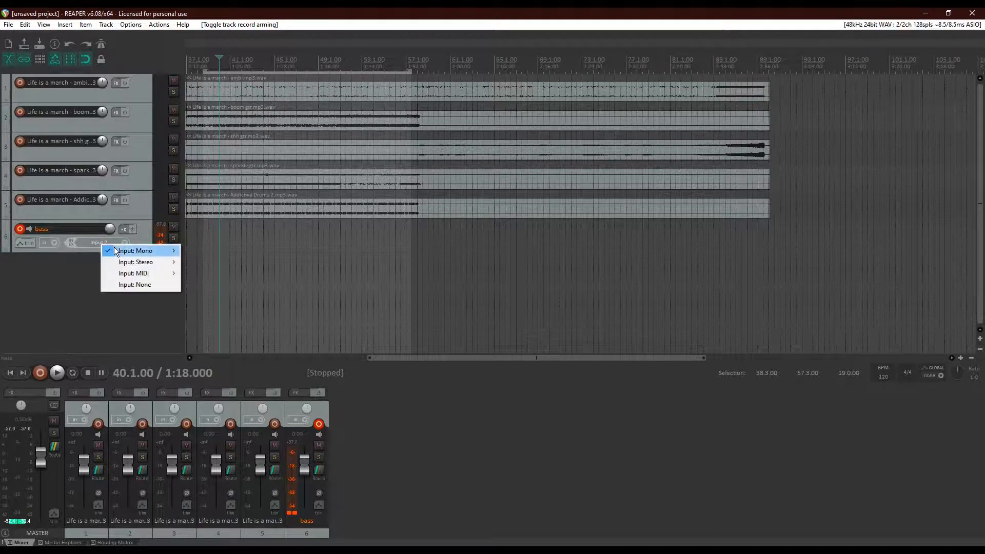
mouse_move(116, 252)
click(192, 262)
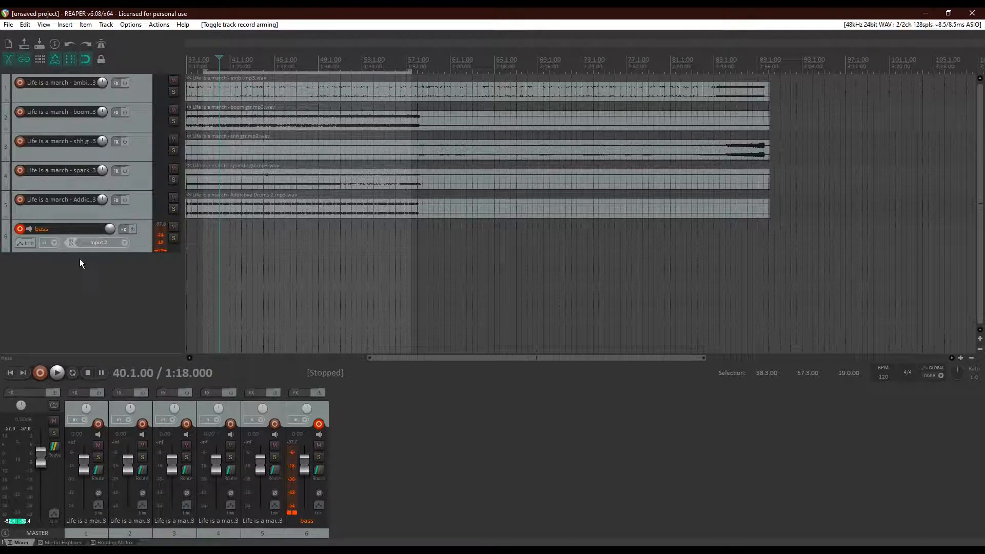
Step: Try arming the Addictive Drums 2 and sparkle gtr tracks for recording alongside the bass, and disarm both
click(19, 199)
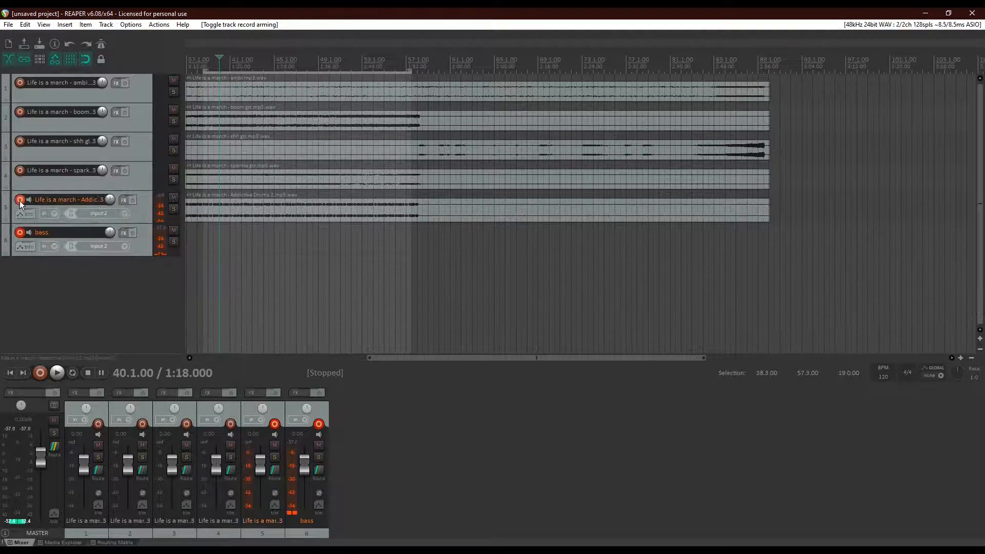
click(20, 170)
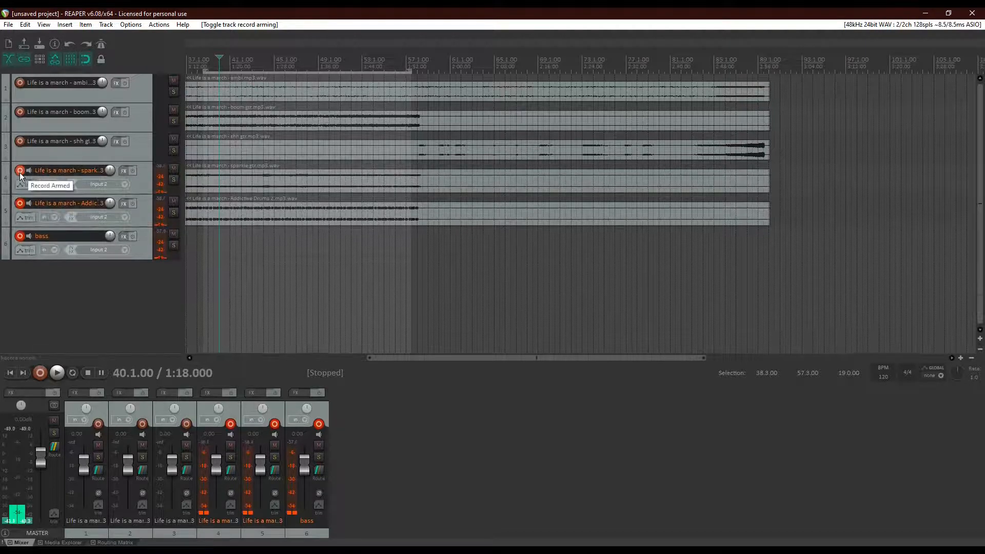
click(100, 217)
click(39, 278)
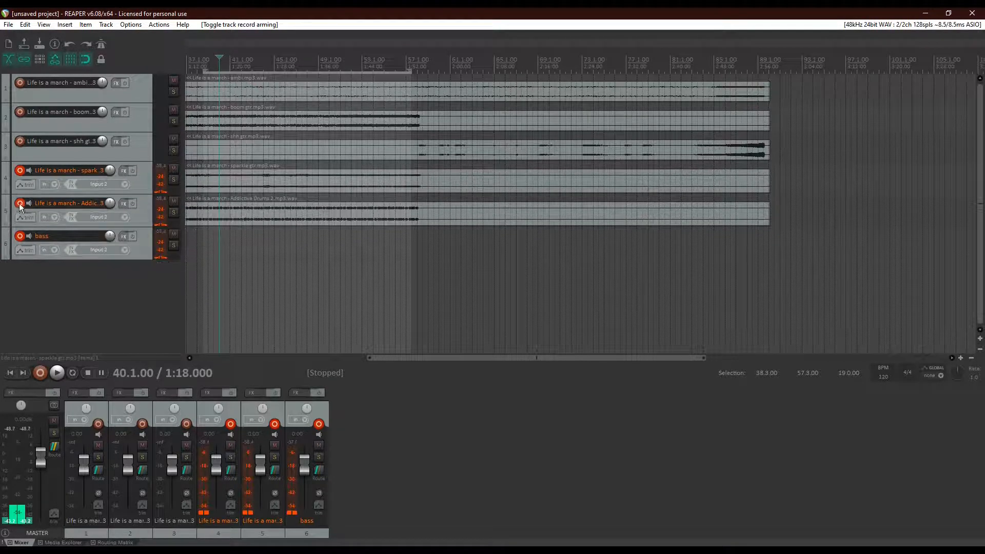
click(20, 203)
click(20, 170)
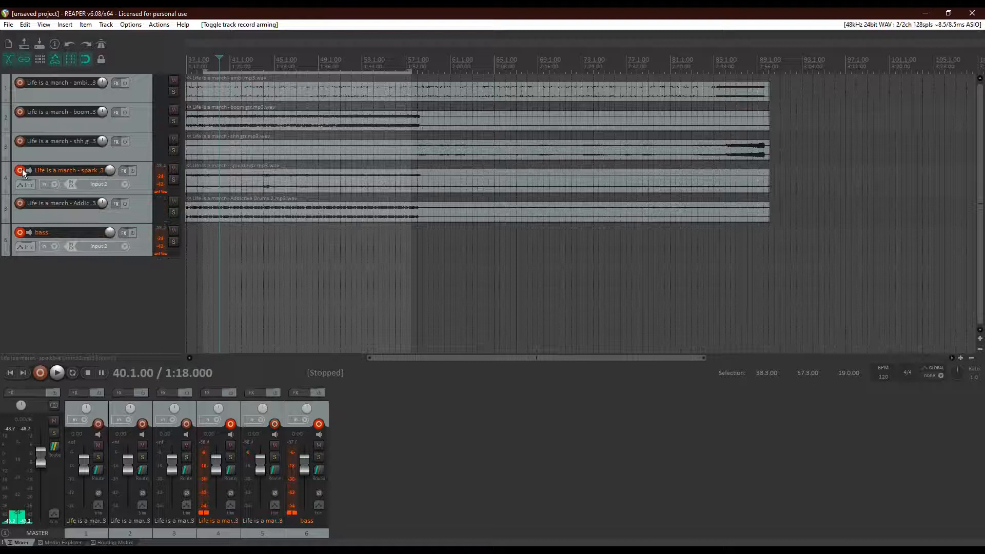
Step: Record a short take on the bass track starting at 38.3.00 and play it back with the other tracks
click(203, 242)
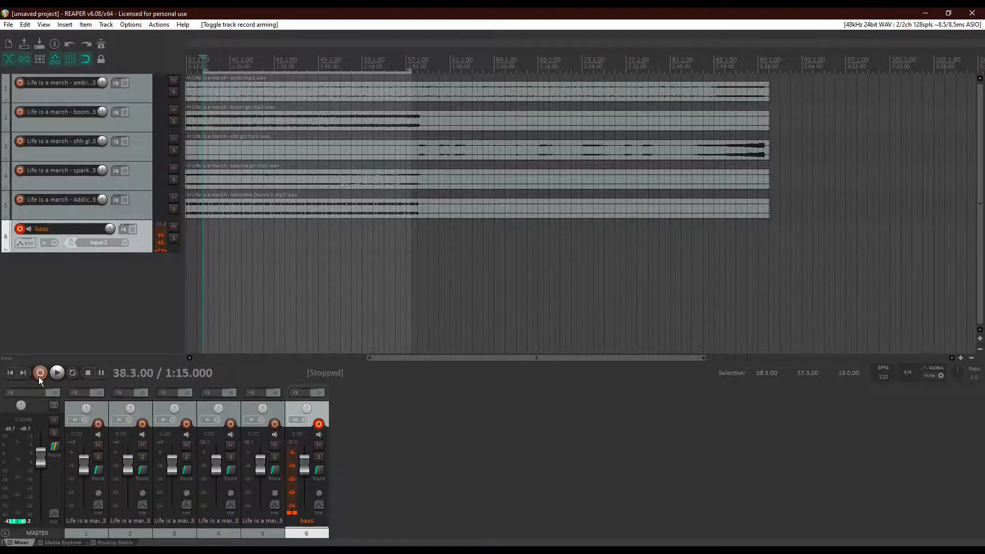
click(38, 376)
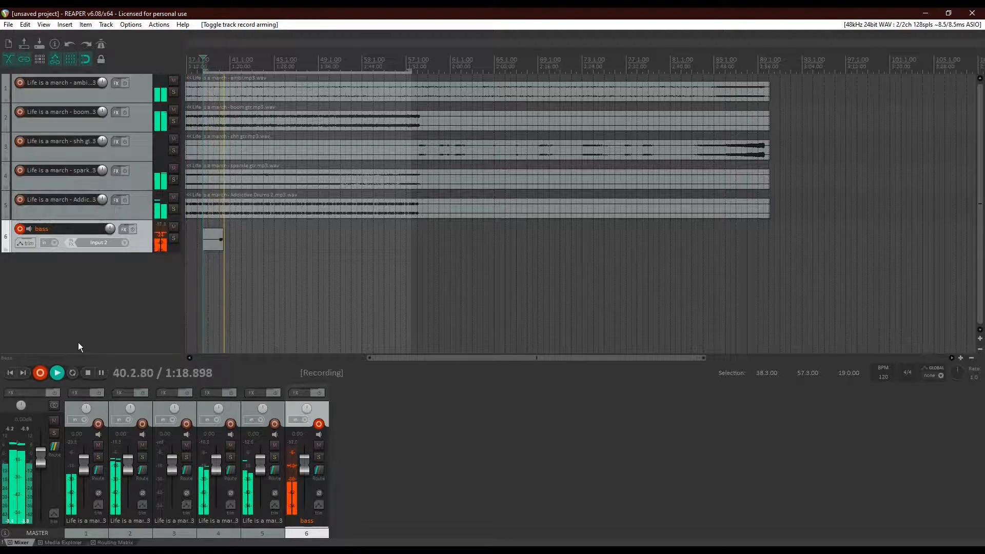
click(58, 373)
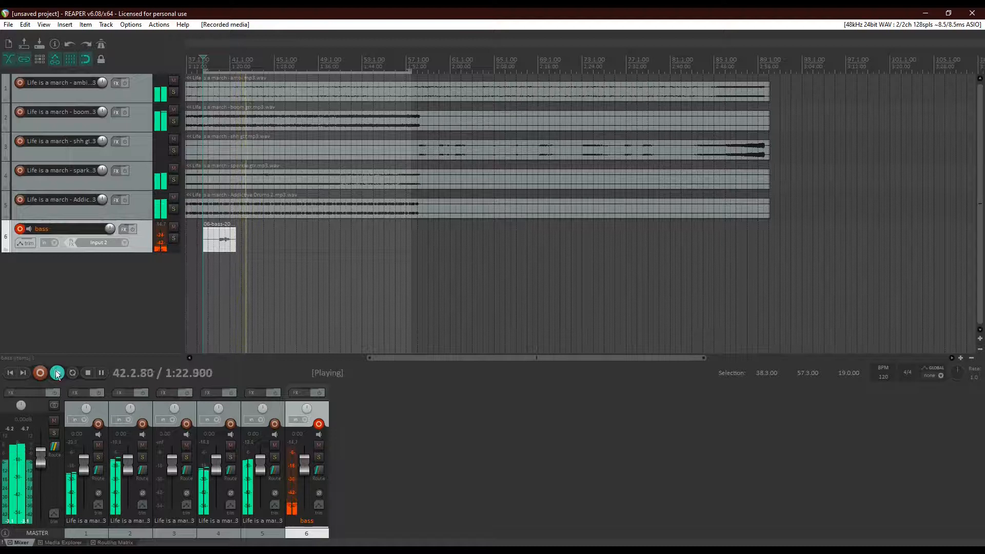
click(57, 373)
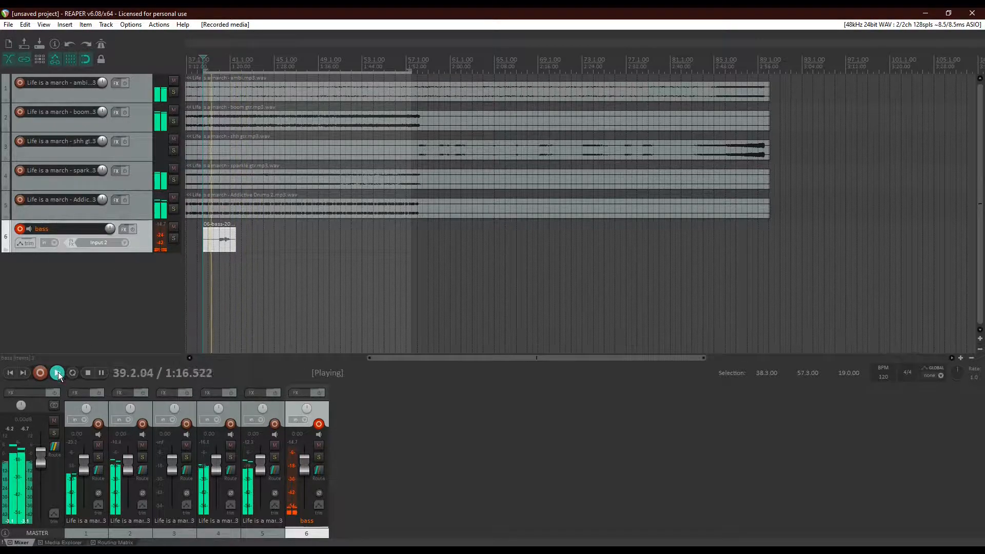
key(space)
Step: Solo the bass track, listen to the recorded clip from 40.1.00, and stop playback with the solo removed
scroll(194, 281, up, 4)
drag(638, 243, 628, 244)
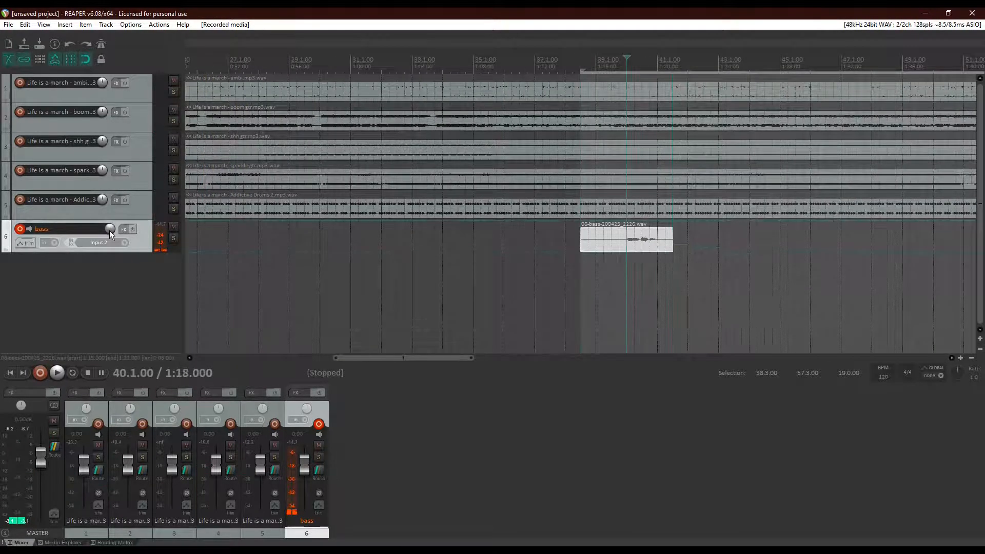
click(174, 239)
scroll(469, 268, down, 4)
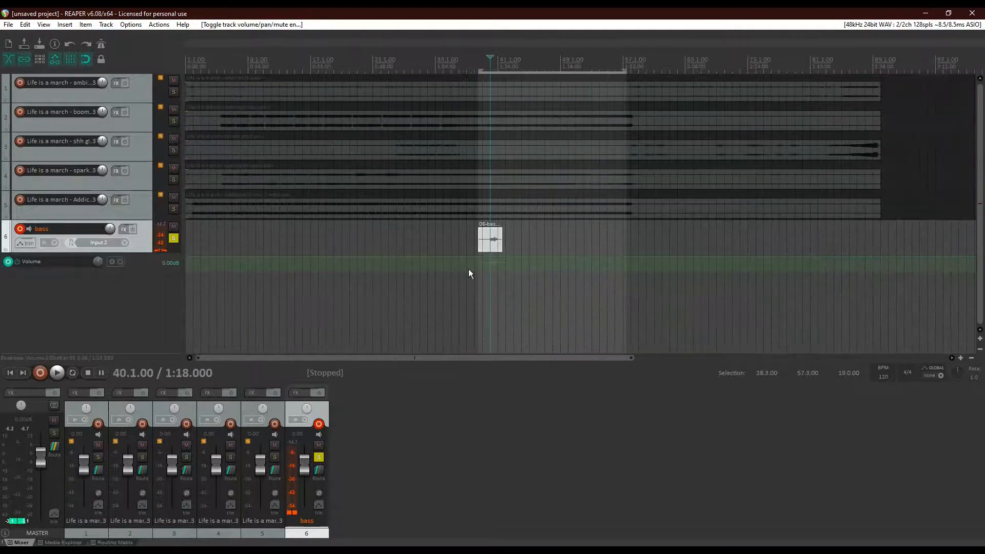
click(60, 371)
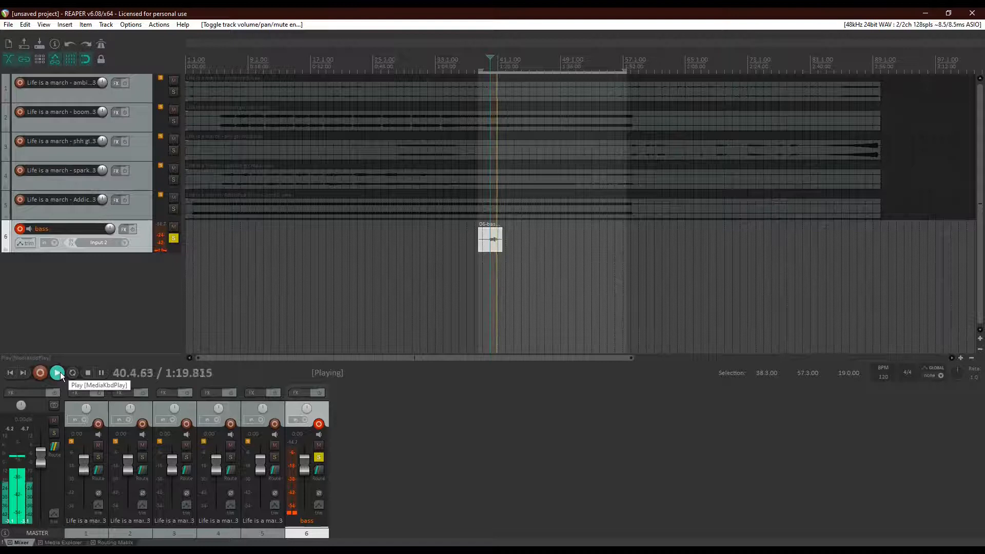
click(60, 371)
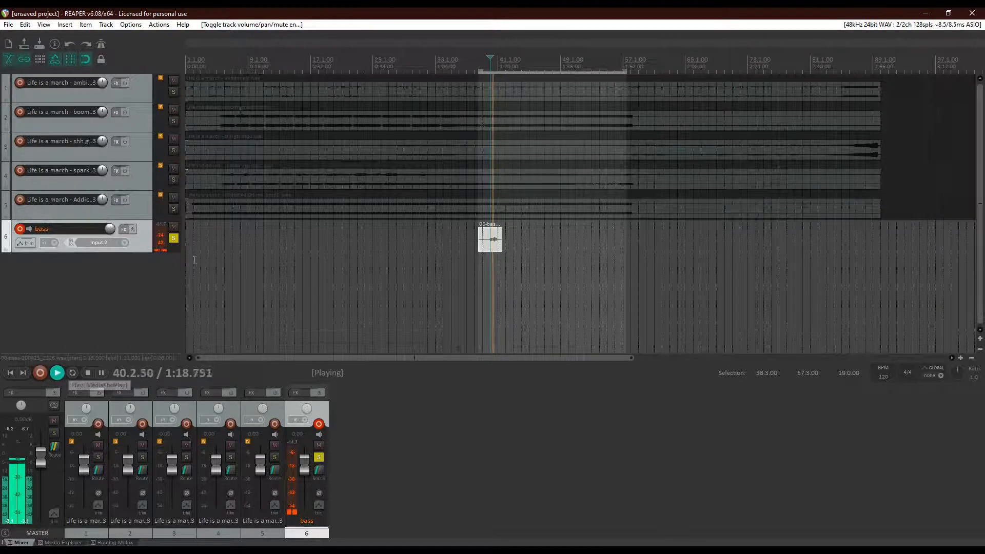
click(172, 239)
key(space)
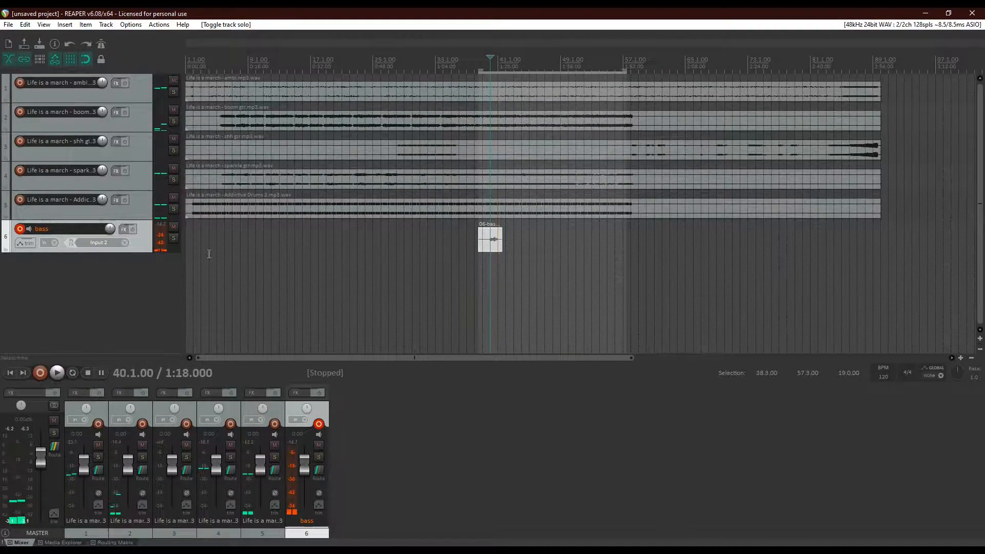
Step: Make a time selection over the whole song from 1.1.00 to 90.1.00 and create a region from it
scroll(318, 246, down, 2)
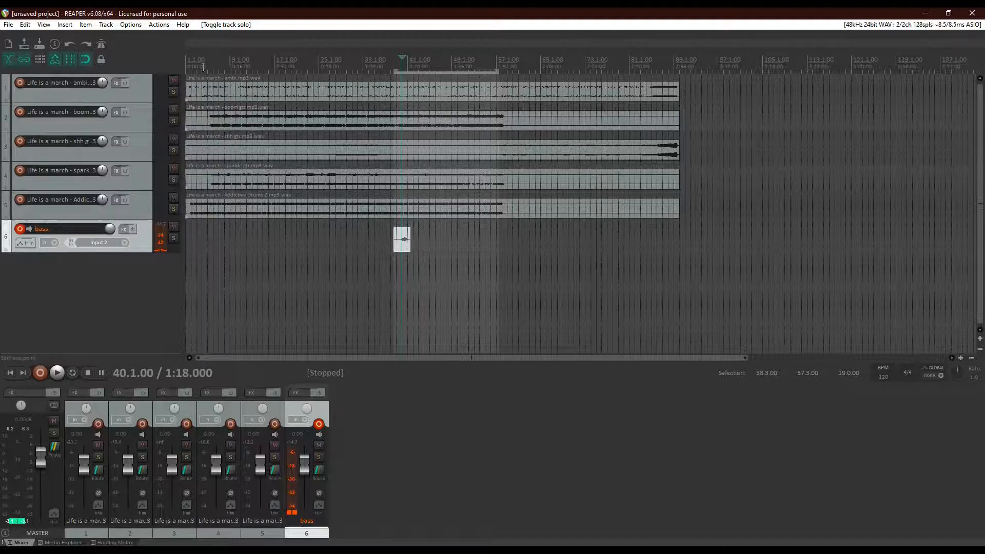
drag(186, 68, 679, 74)
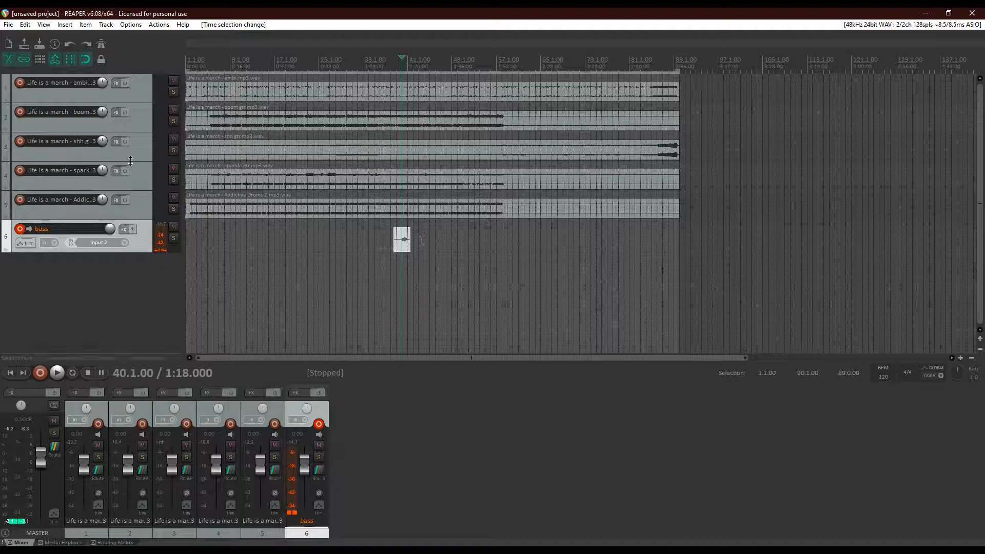
click(63, 26)
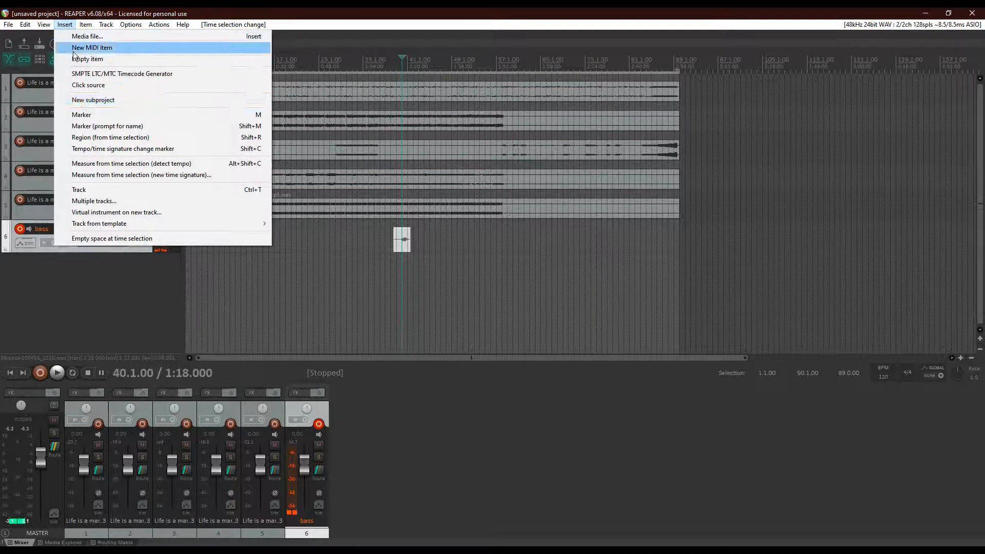
click(91, 137)
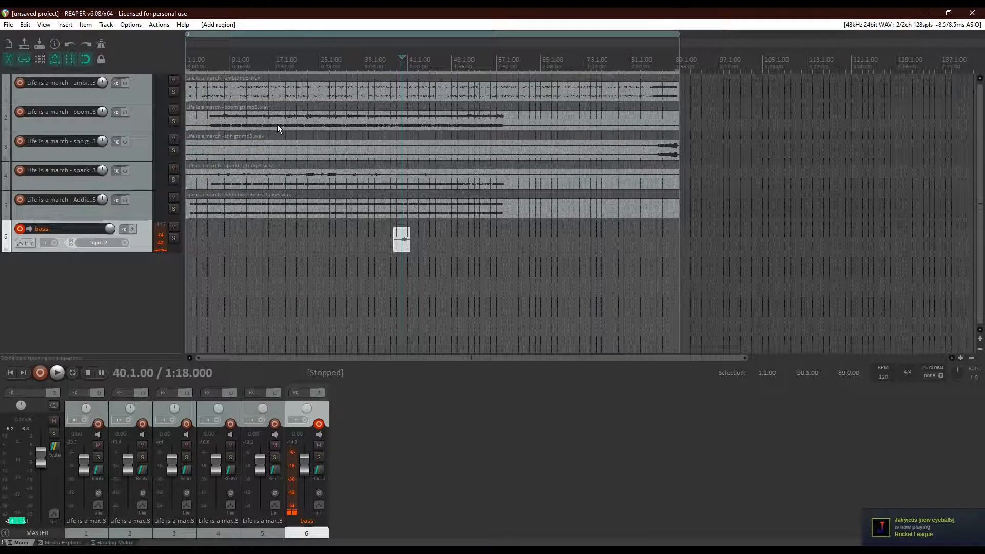
Step: Examine the render settings for exporting the song region and close them without rendering
click(8, 25)
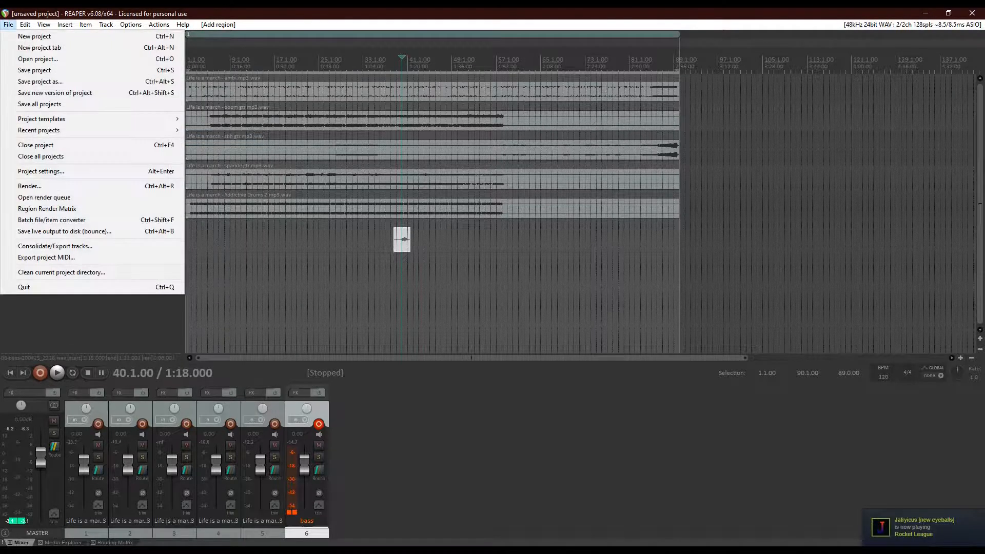
click(66, 183)
drag(513, 123, 555, 134)
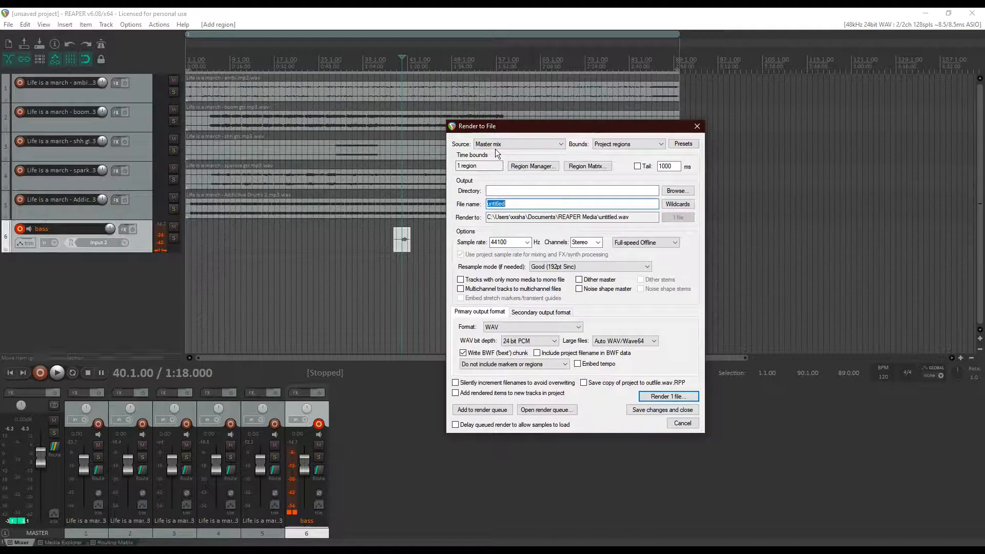
click(697, 127)
Step: Raise the bass track's volume to +12.0 dB, check it in playback, and disarm the track from recording
drag(304, 463, 343, 279)
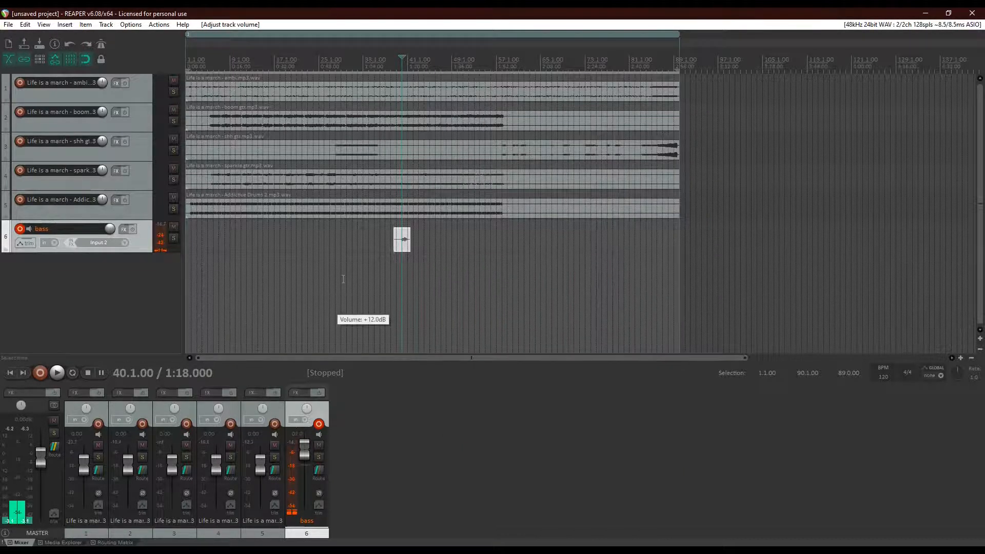
key(space)
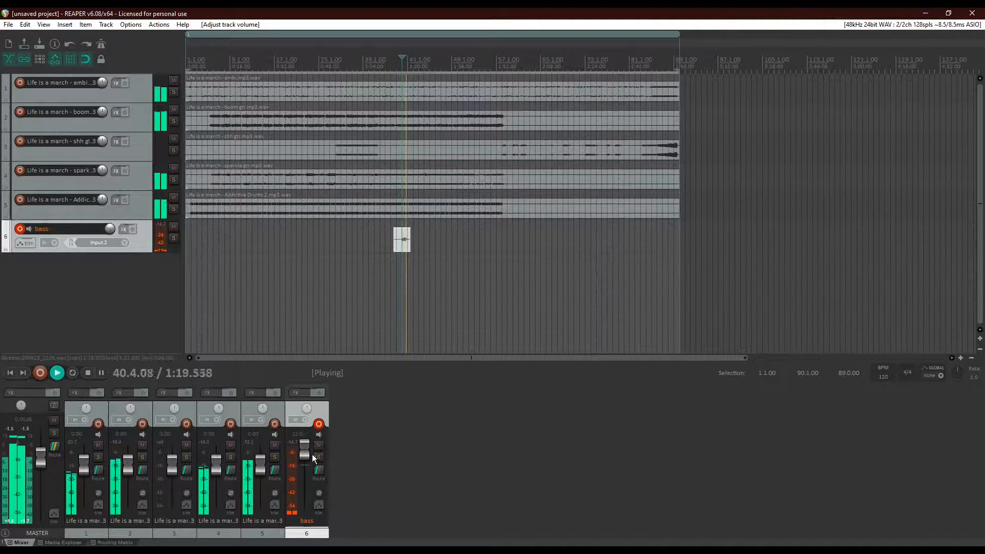
click(319, 424)
key(space)
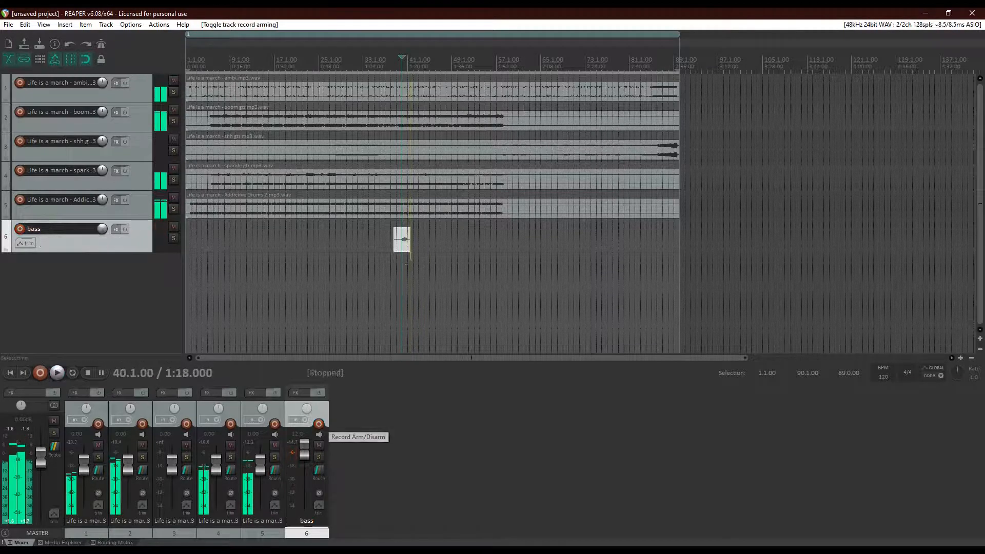
Step: Solo the bass track, listen to its clip from 40.1.00, and remove the solo during playback
scroll(441, 271, up, 4)
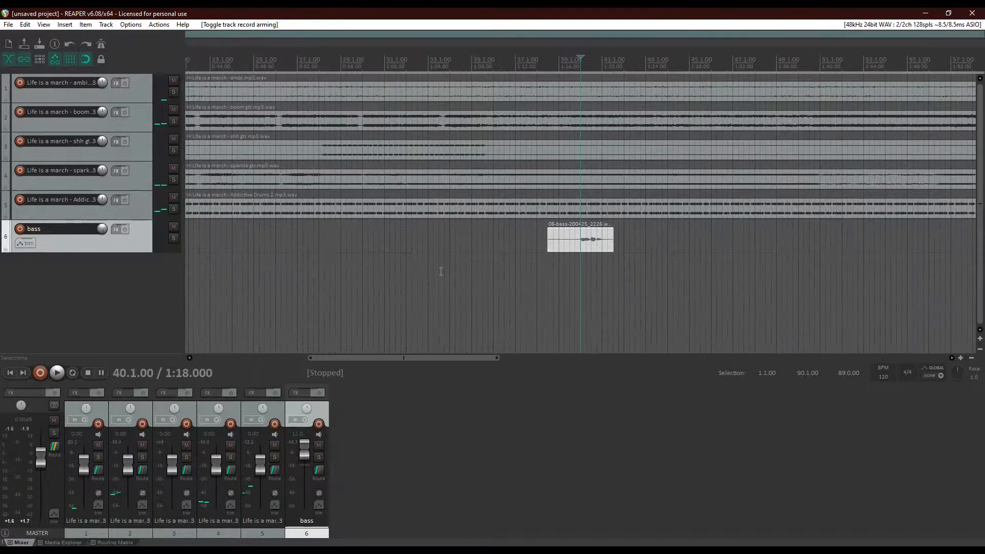
click(318, 457)
key(space)
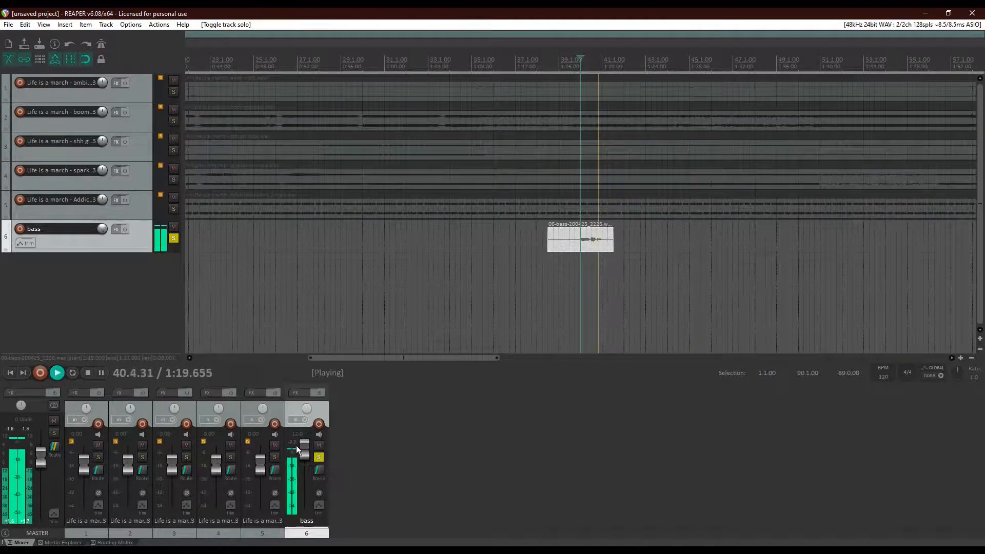
click(319, 457)
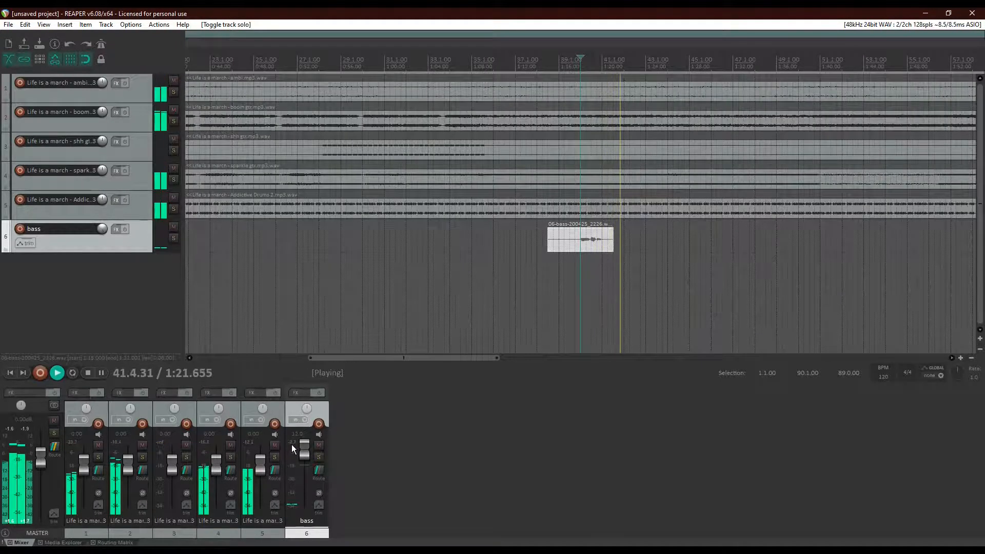
Step: Add the Q4 Mono equalizer to the bass track, raise its output to 12.0 dB, and close the effect windows
click(300, 395)
text(q)
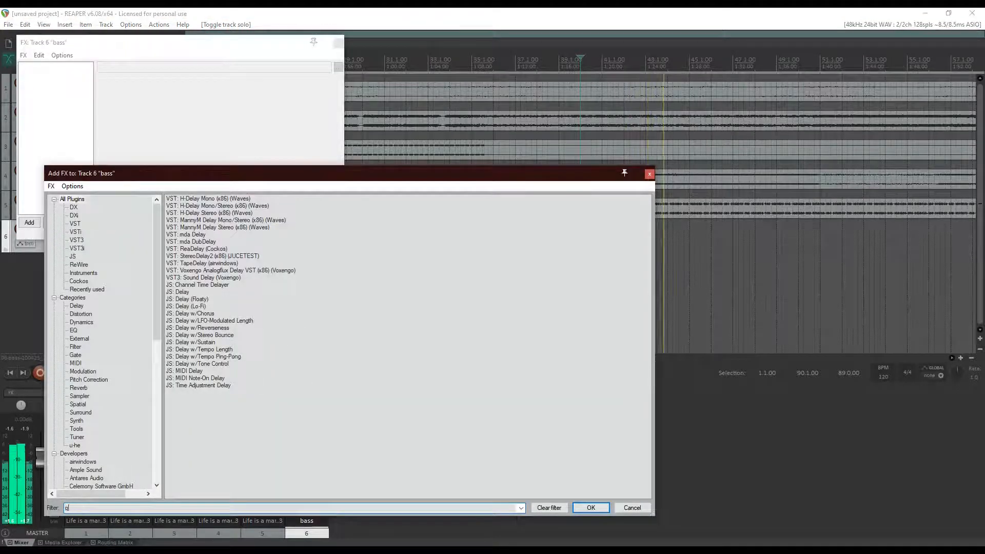
text(4)
click(194, 213)
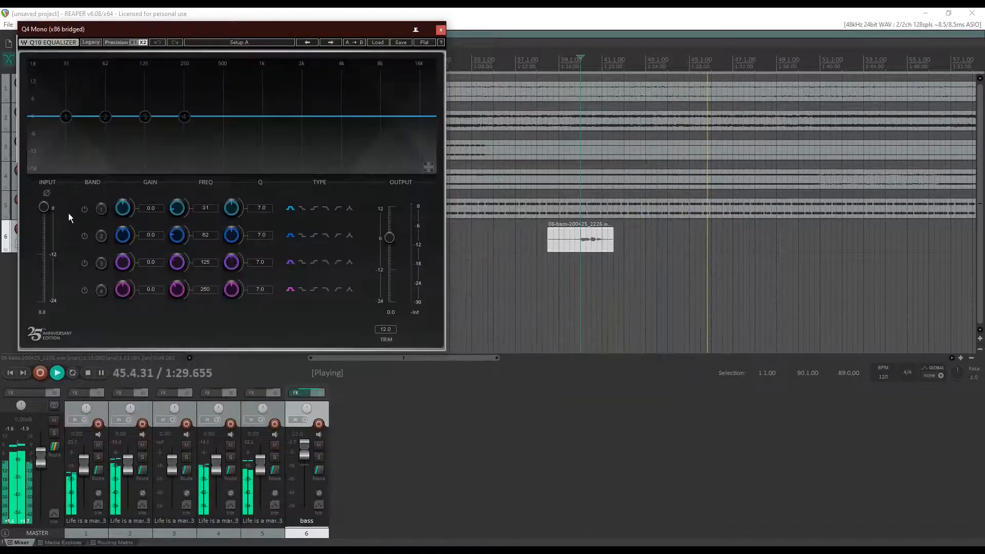
drag(389, 237, 389, 208)
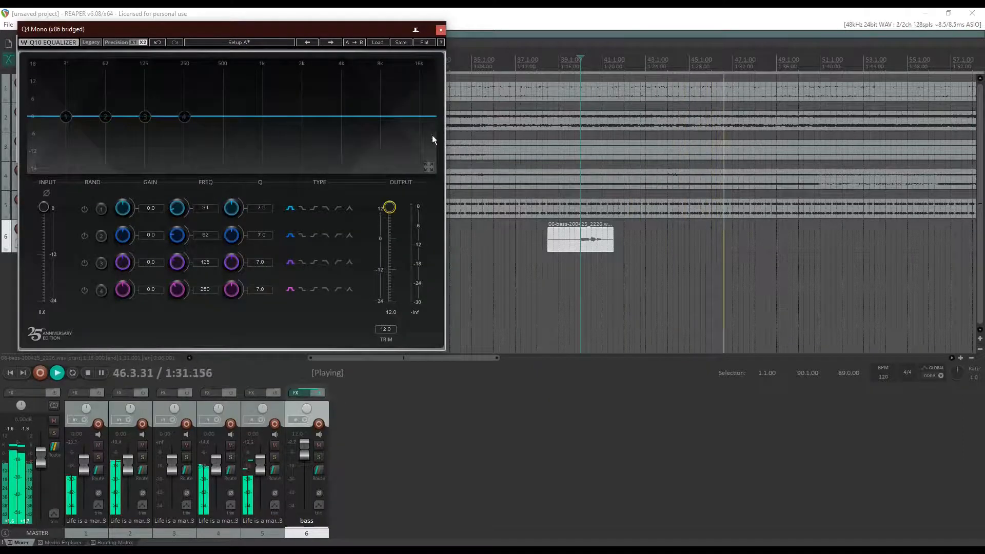
click(442, 31)
click(236, 42)
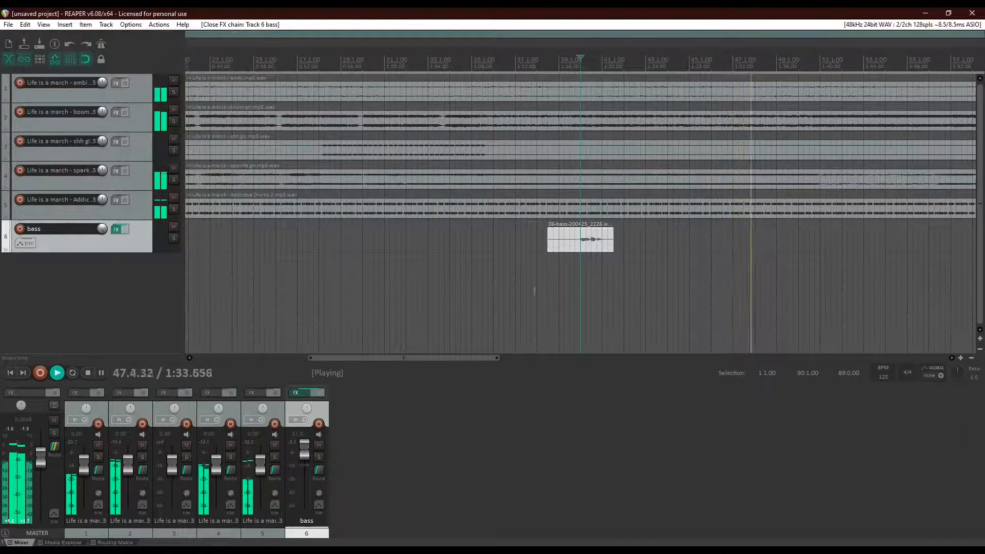
Step: Play the song from 40.1.00 with the boosted bass, reset the bass track's volume to 0 dB, and check it in playback
key(space)
key(space)
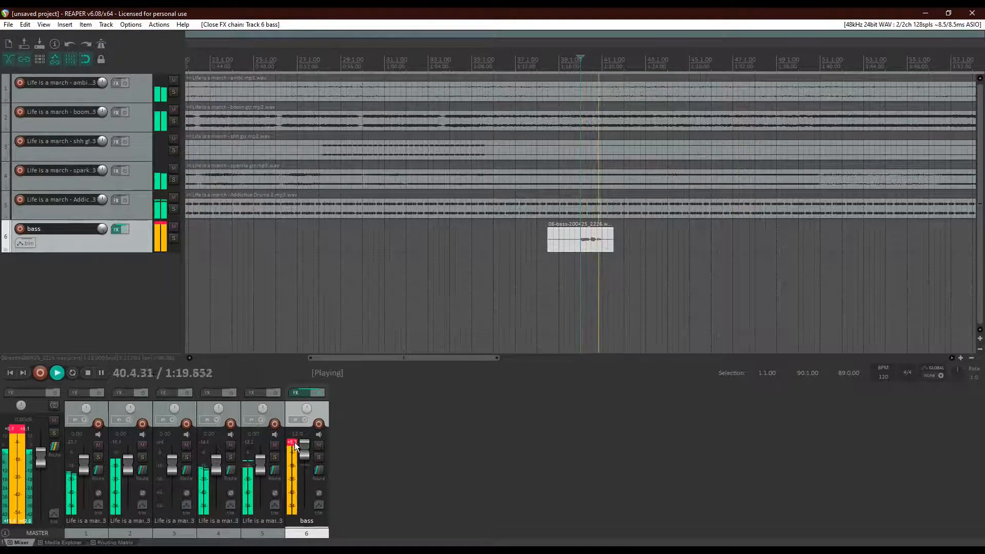
key(space)
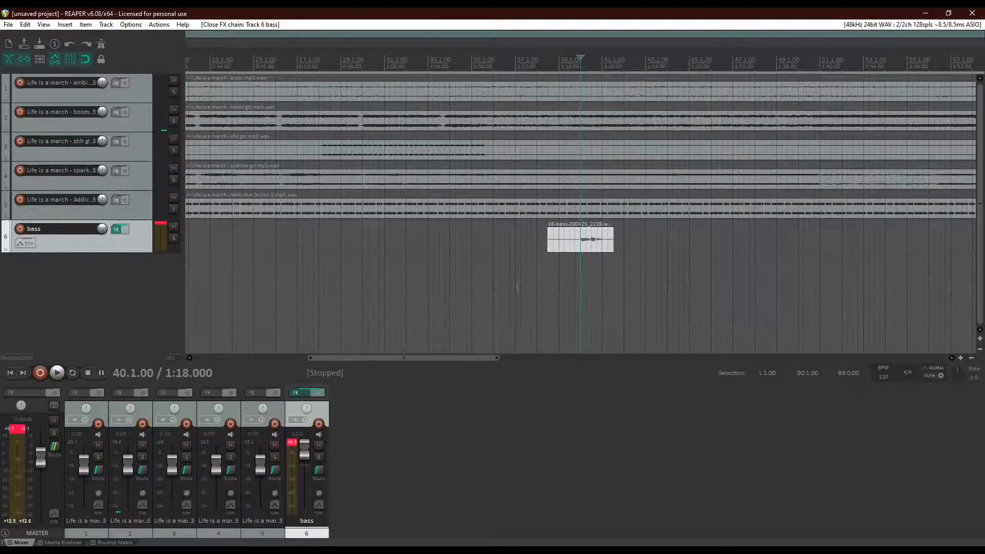
double_click(300, 448)
key(space)
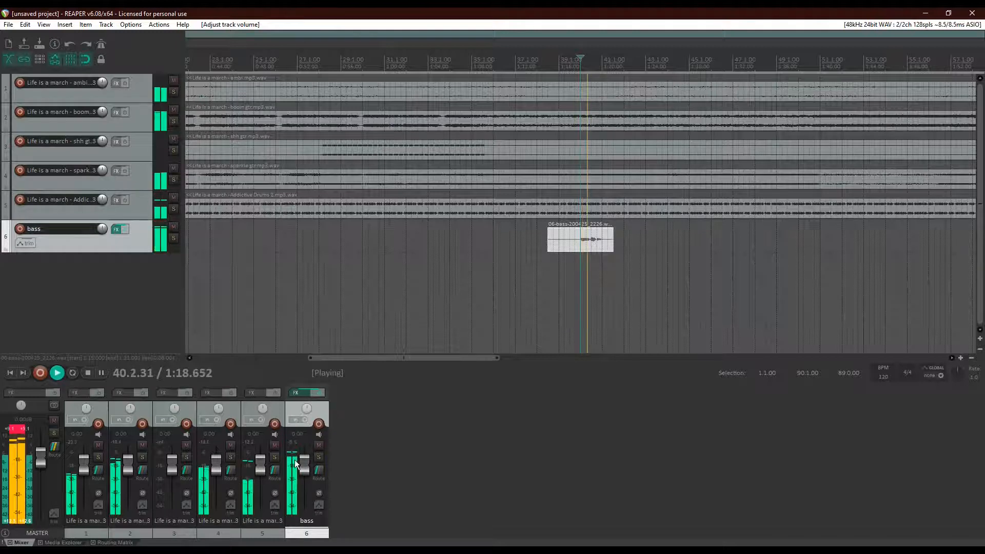
key(space)
Step: Set the render source to Stems (selected tracks) and add the sparkle guitar and Addictive Drums tracks to the selection
scroll(357, 255, down, 5)
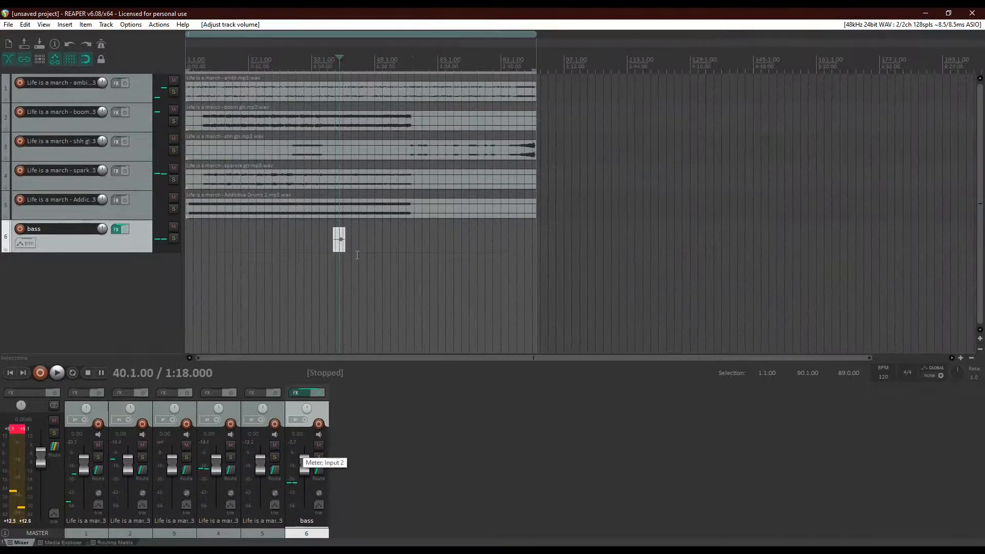
click(8, 24)
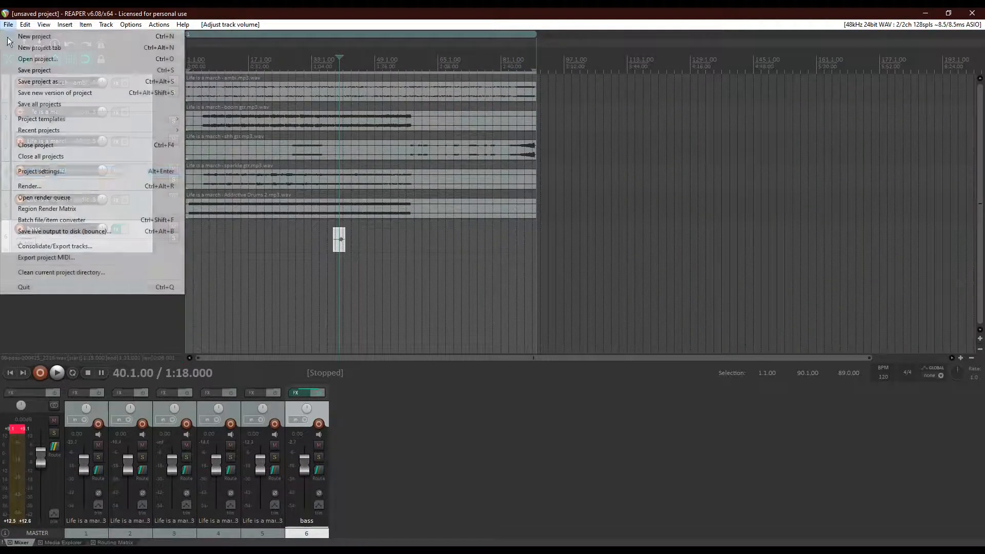
click(39, 184)
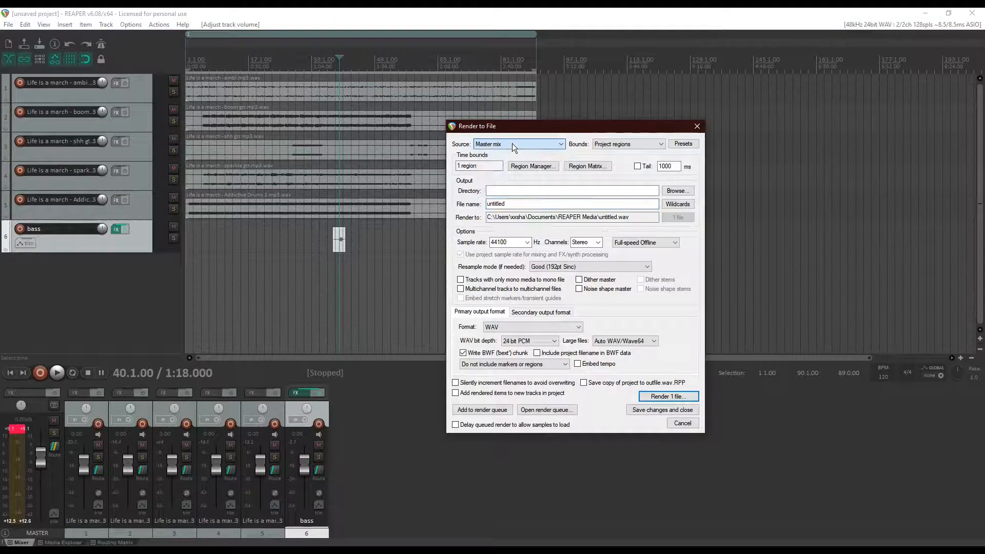
click(515, 144)
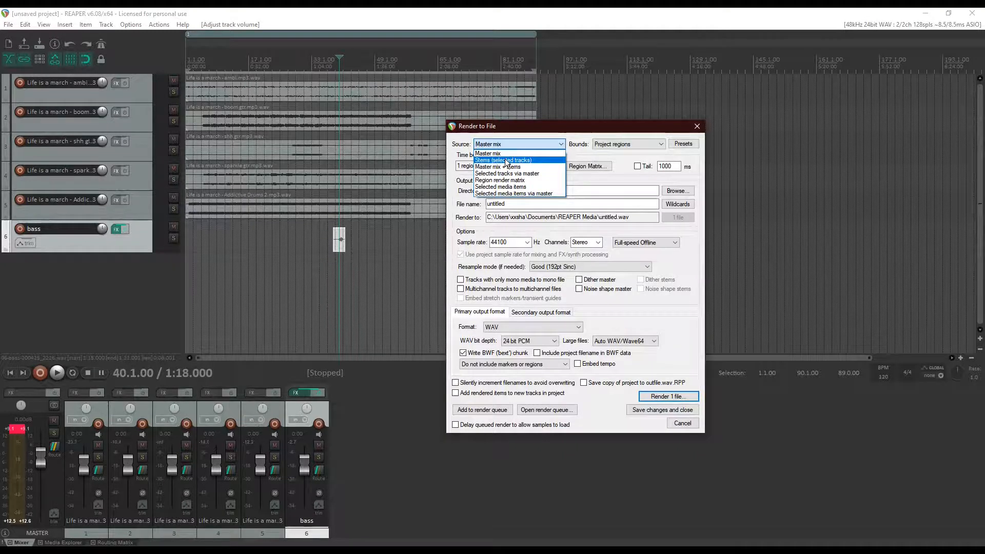
click(506, 160)
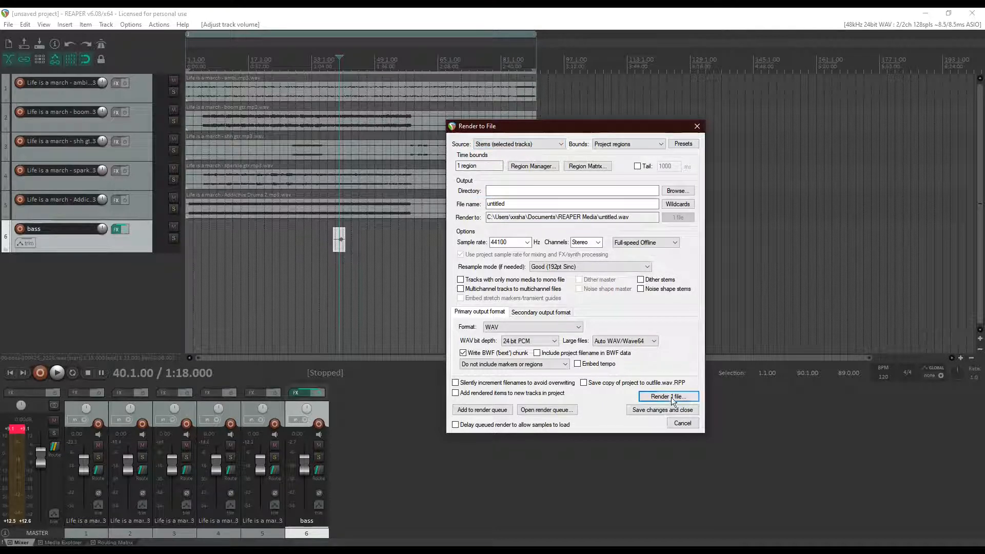
ctrl+click(128, 211)
ctrl+click(139, 177)
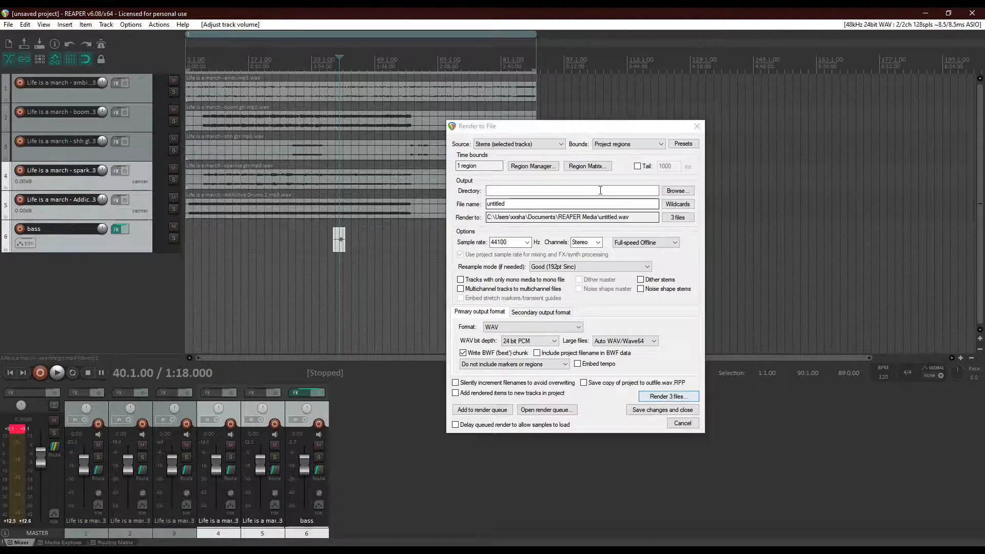
drag(586, 127, 521, 166)
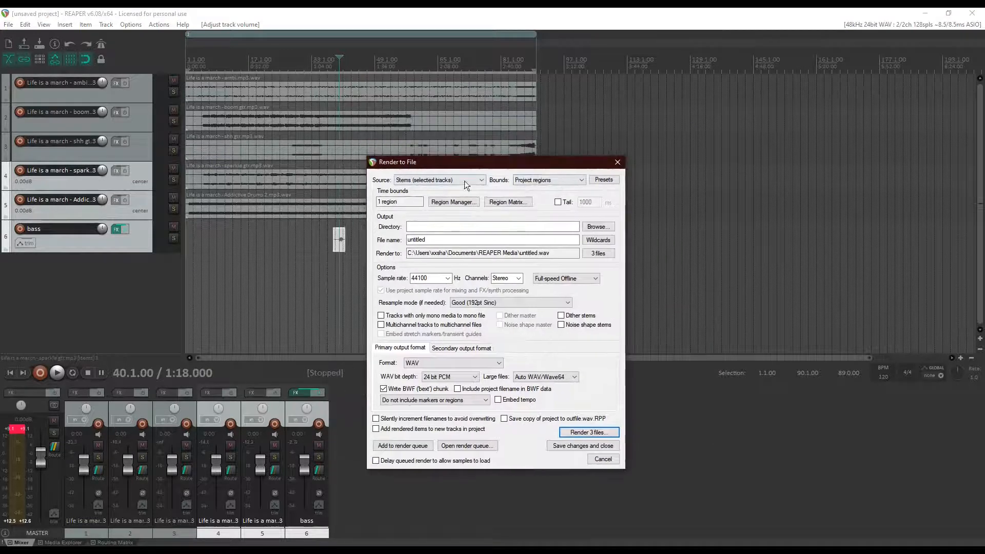
Step: Try the Custom time range bounds, switch them to Time selection, and select the range from 15.1.00 to 45.1.00
click(546, 180)
click(531, 189)
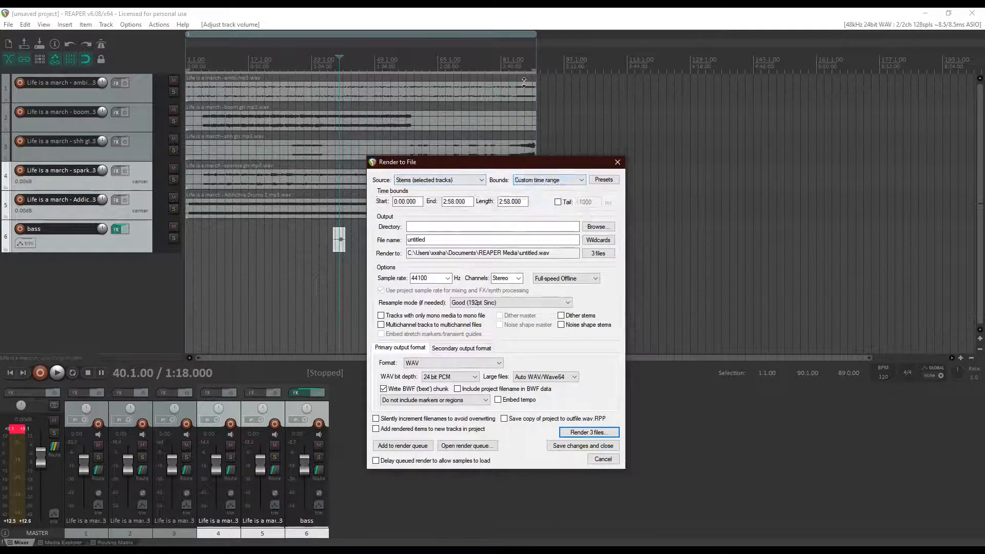
click(546, 180)
click(531, 202)
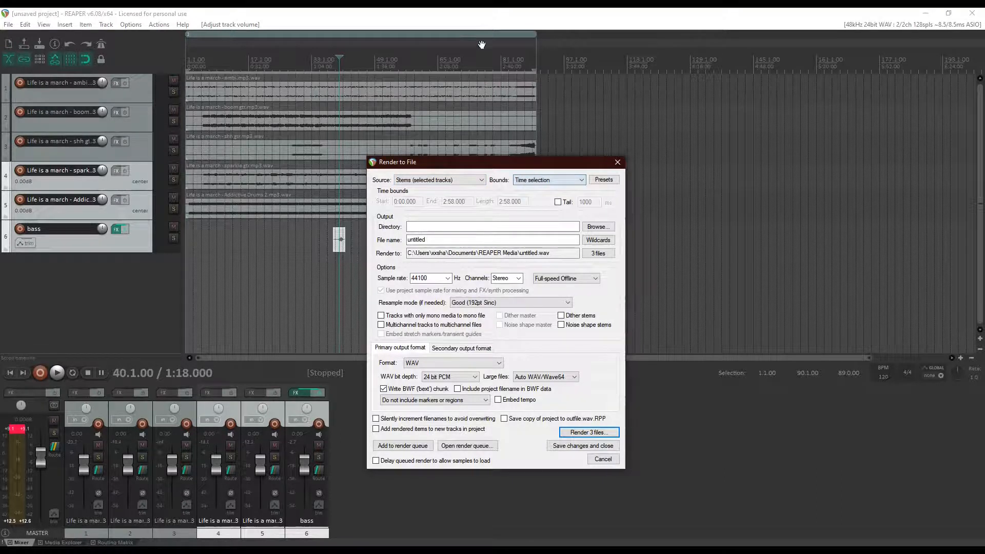
drag(488, 47, 488, 48)
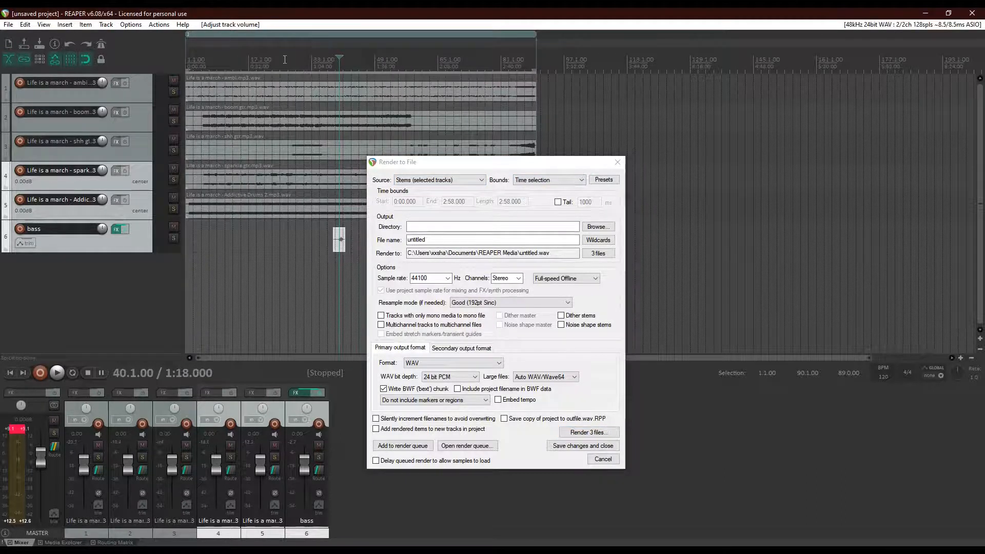
drag(284, 60, 437, 68)
drag(244, 69, 361, 70)
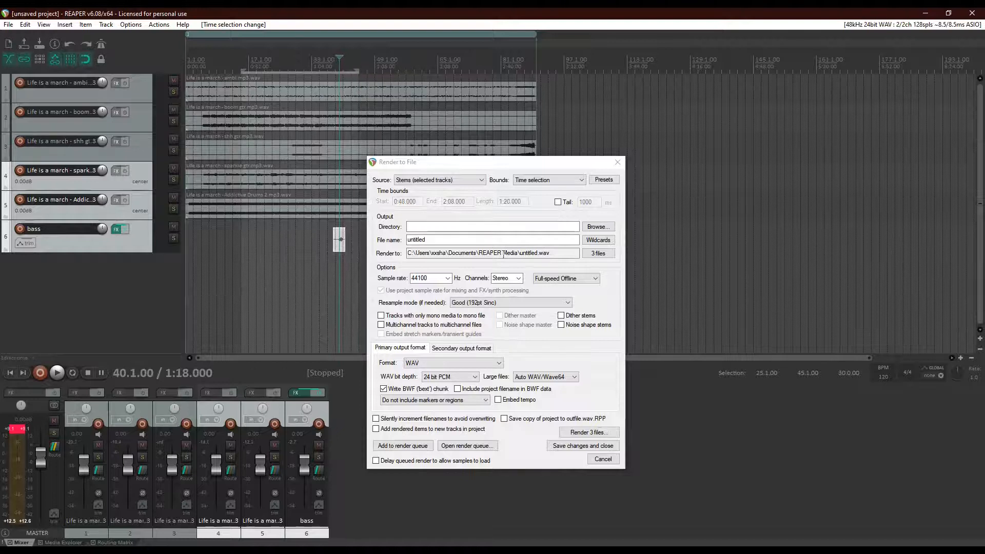
Step: Set the render bounds back to Project regions and reselect the whole song region from 1.1.00 to 90.1.00
click(534, 181)
click(532, 209)
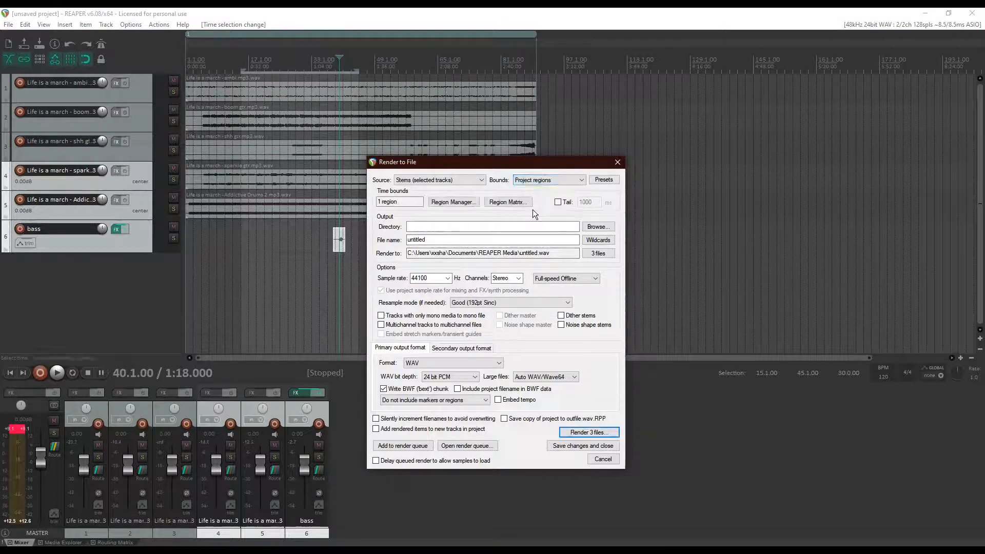
click(266, 32)
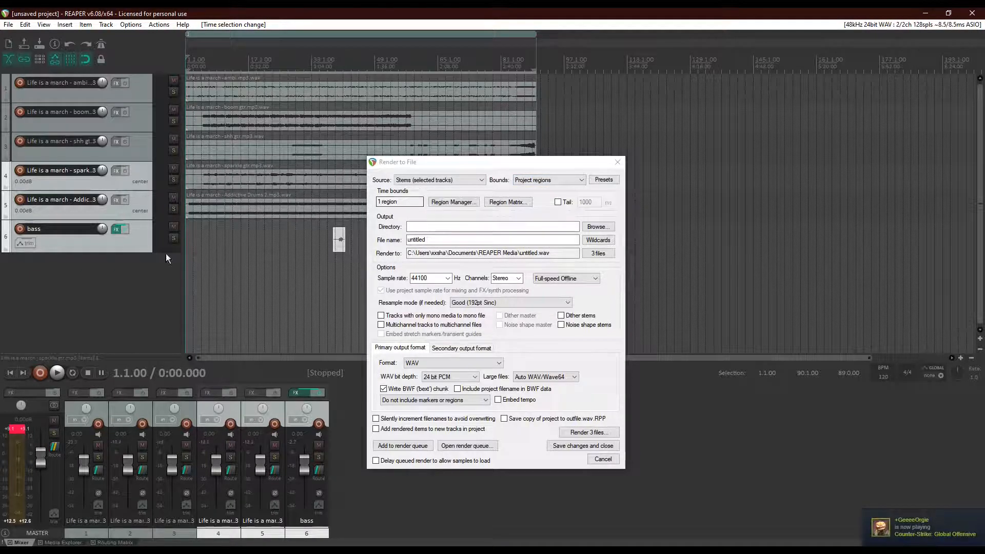
Step: Select only the bass track for the stem render and set the render sample rate to 48000 Hz
click(141, 242)
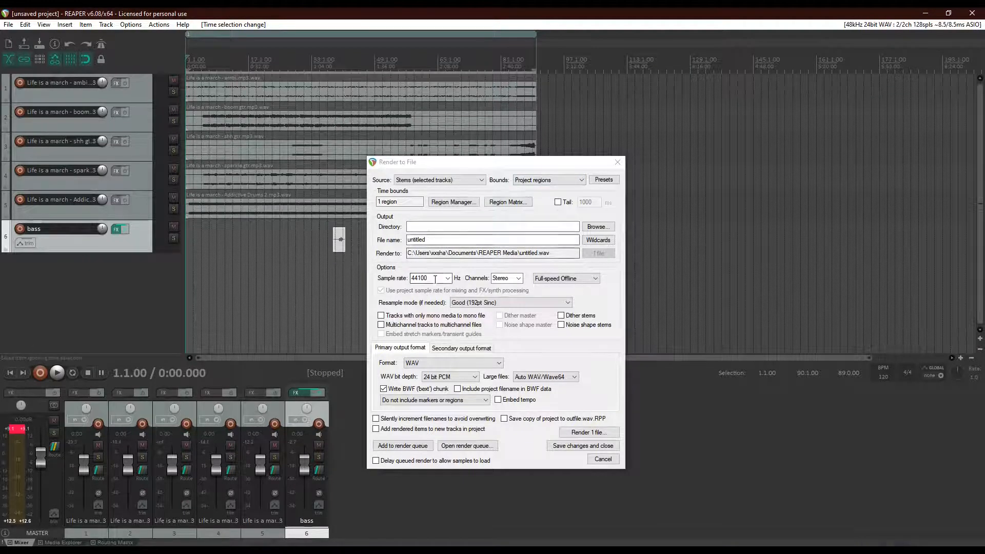
click(447, 278)
click(432, 327)
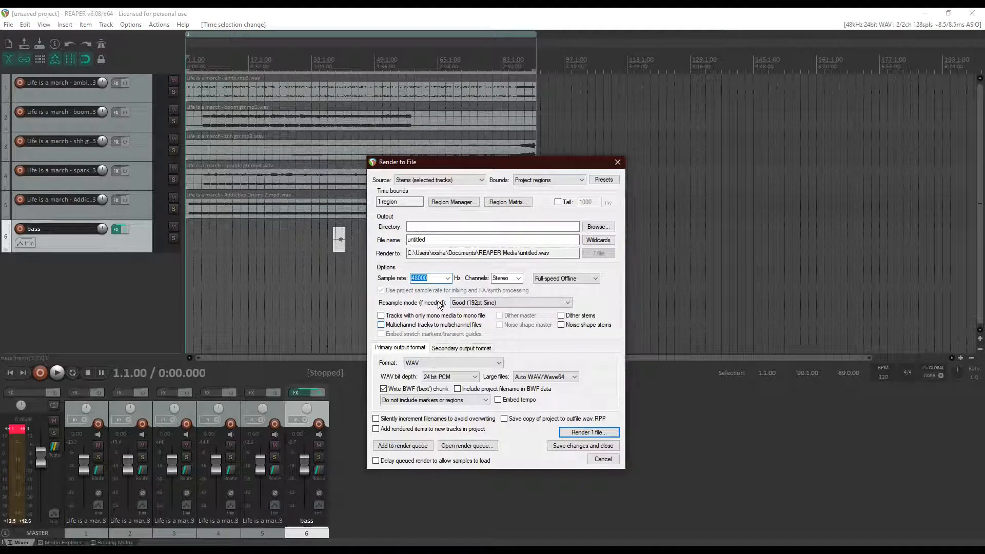
Step: Set the render directory to C:\Musics\Catmen\reaper_lifeisamarch\stems, view the directory choices again, and close the render settings without rendering
click(449, 227)
click(598, 227)
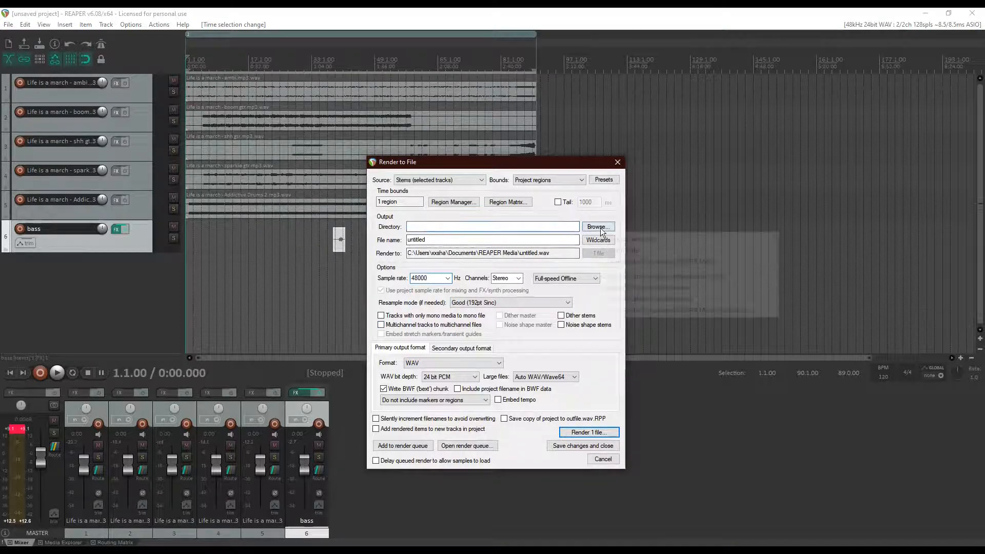
click(596, 216)
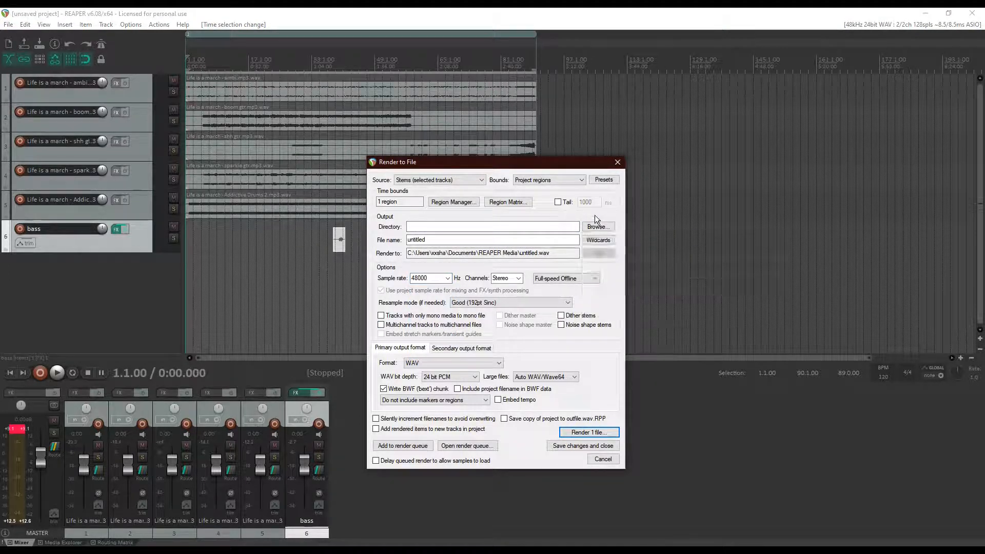
click(596, 227)
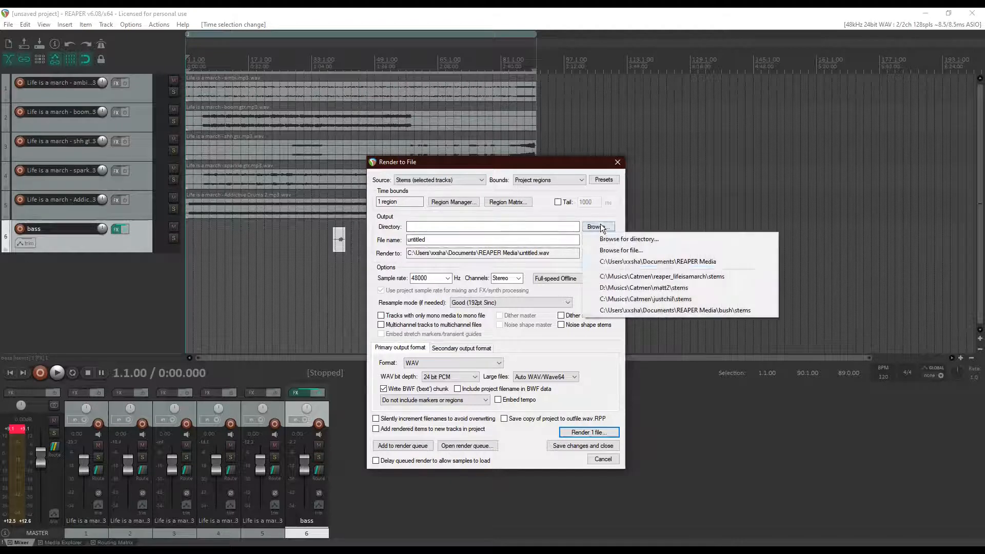
click(665, 277)
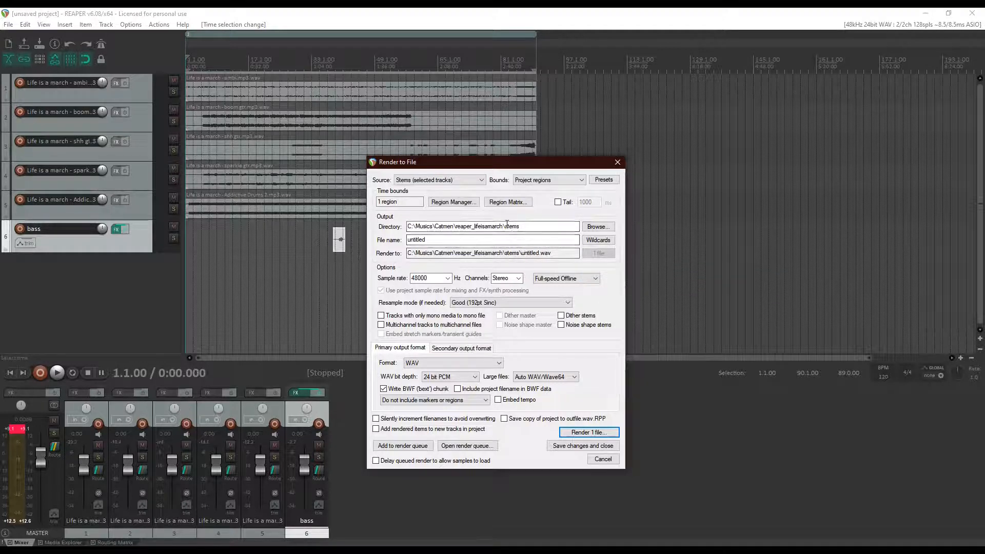
click(601, 226)
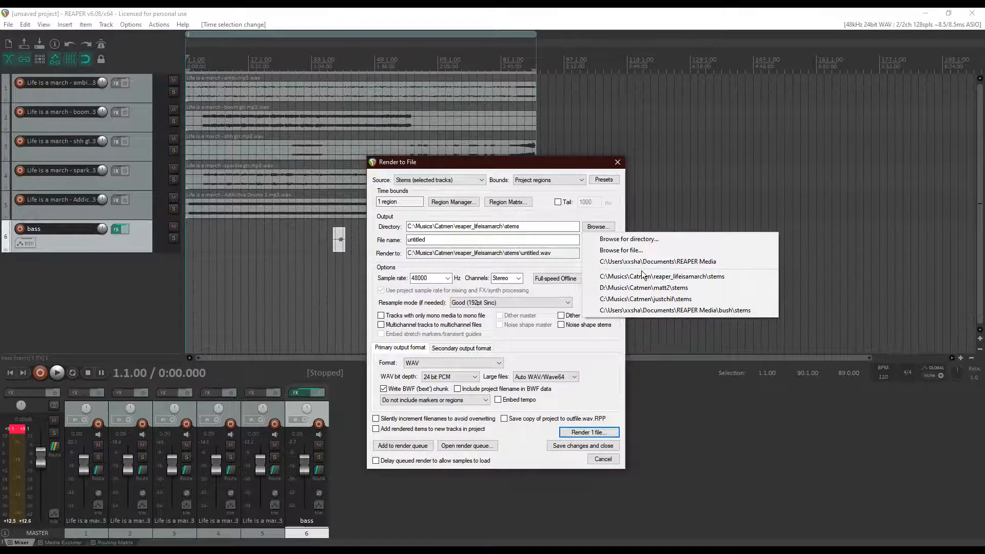
click(618, 163)
click(617, 162)
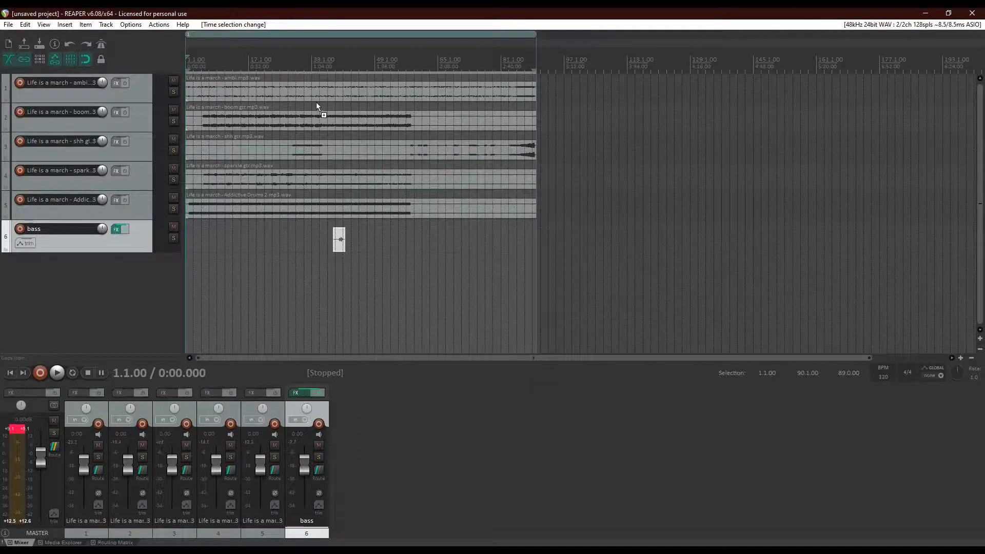
Step: Save the project as del in the delete folder under Musics, with its own subdirectory and its media moved there
key(ctrl+s)
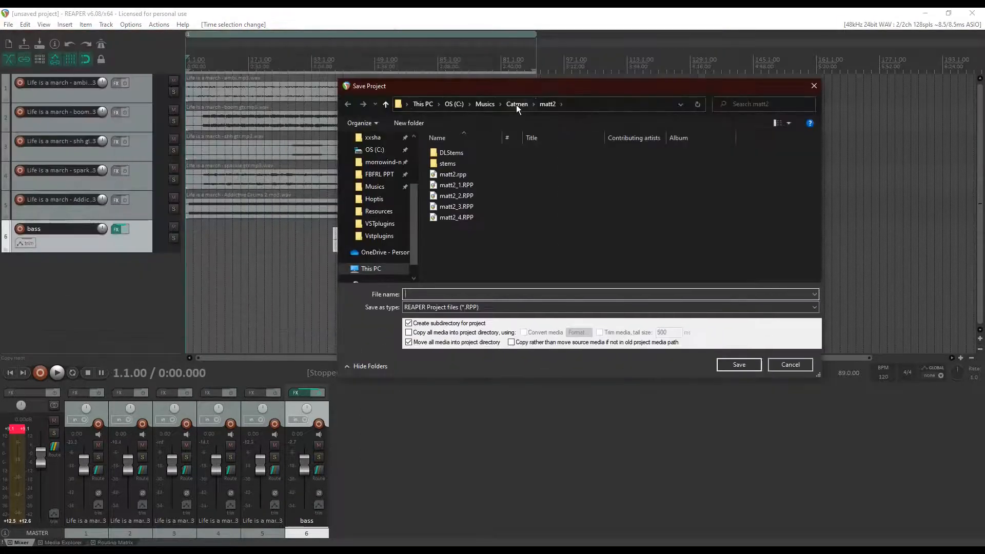
click(517, 105)
click(486, 105)
click(470, 217)
key(d)
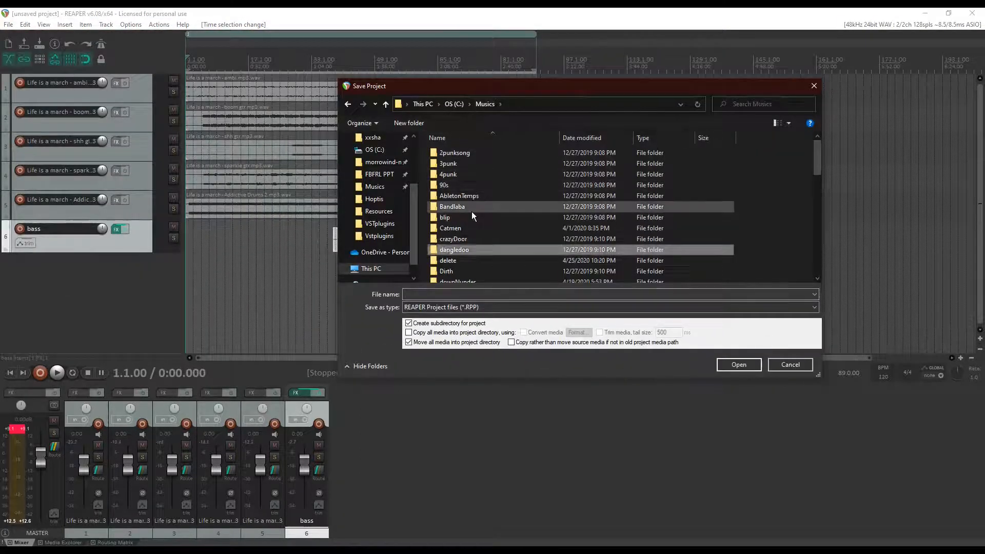
key(e)
key(Return)
click(469, 295)
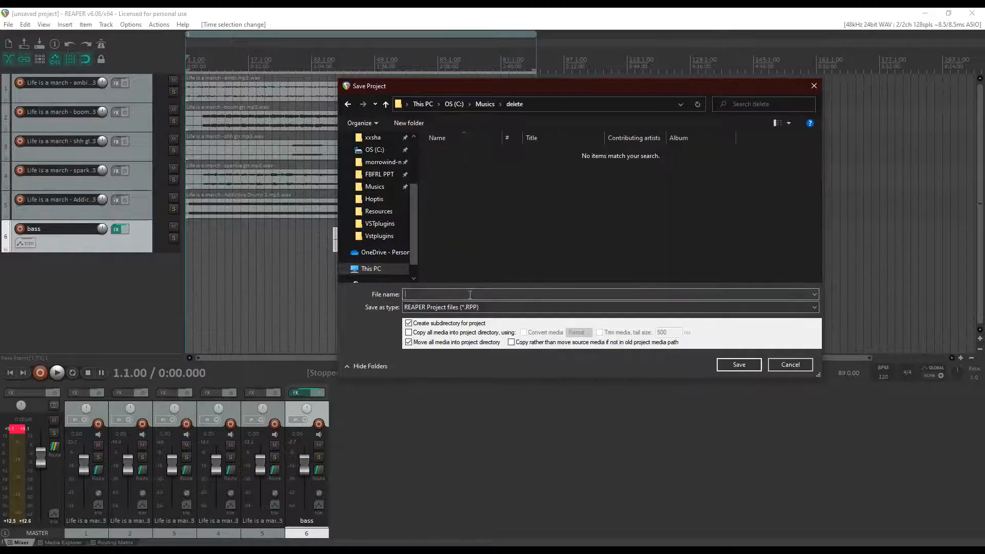
text(del)
key(Return)
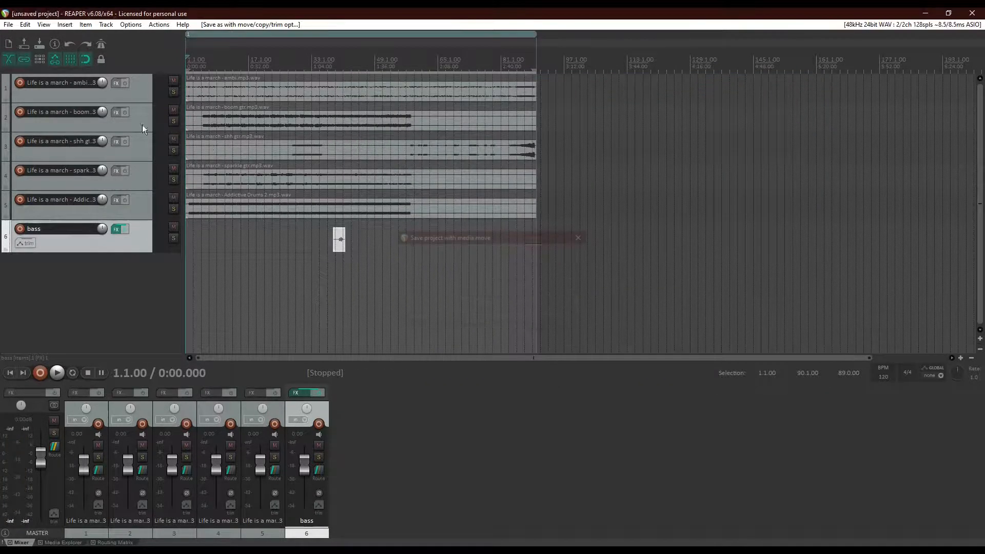
Step: Open the render settings and set the output directory to C:\Musics\delete\del\stems
click(8, 24)
click(48, 187)
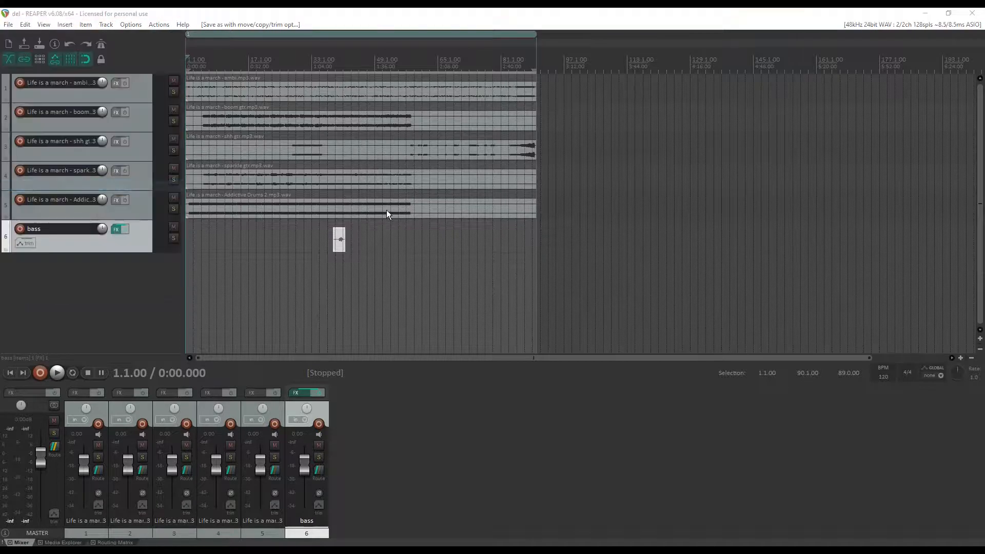
click(561, 150)
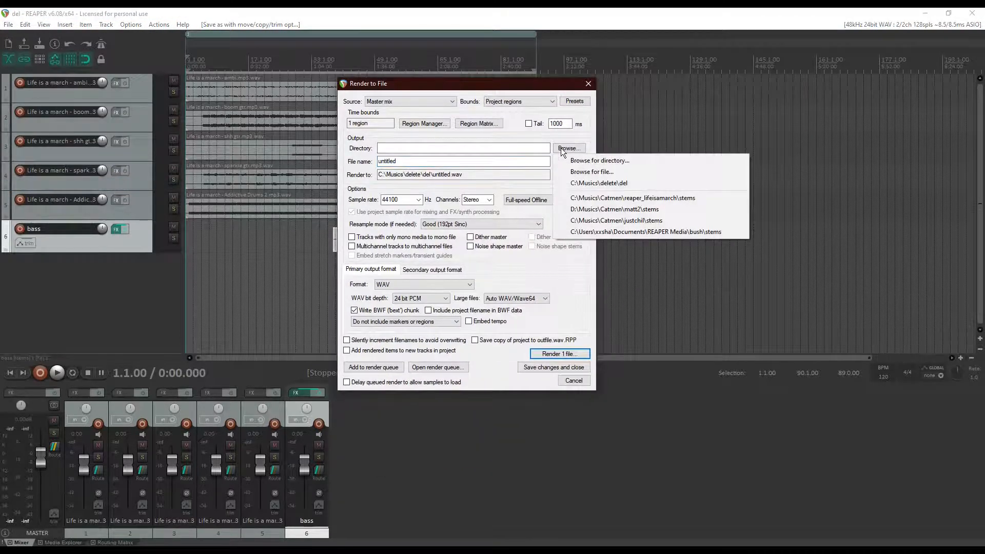
click(607, 185)
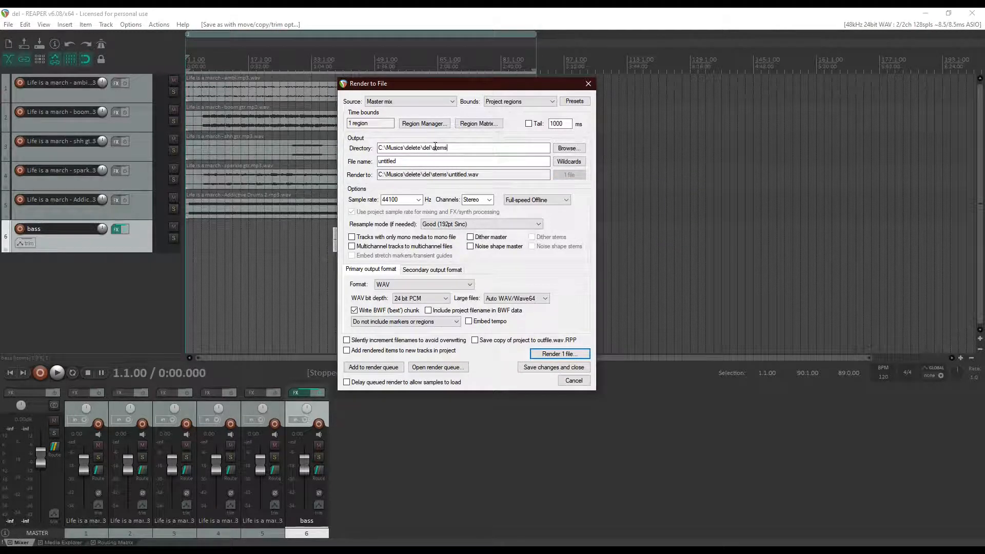
Step: Replace the render file name with the $track wildcard and leave only the bass track selected
double_click(492, 161)
key(BackSpace)
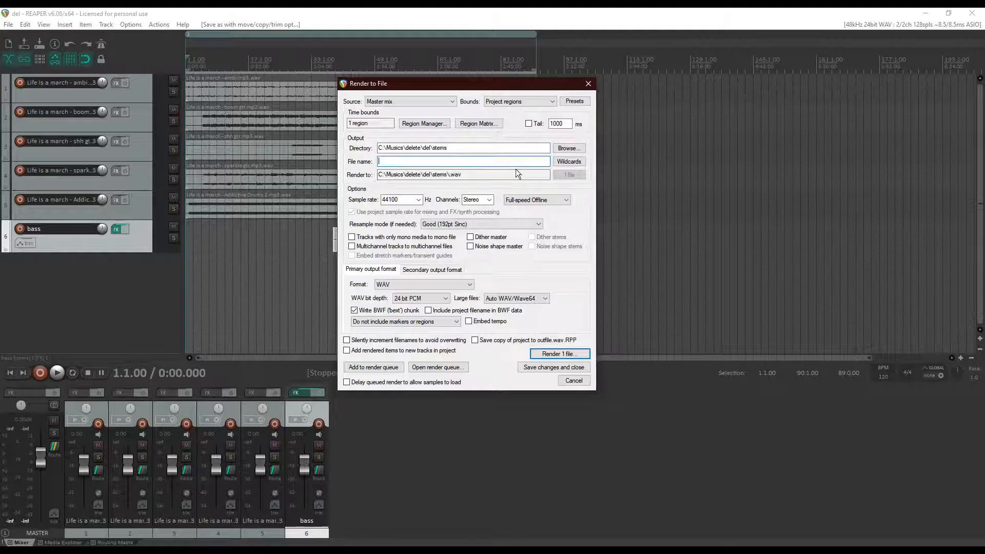
click(580, 164)
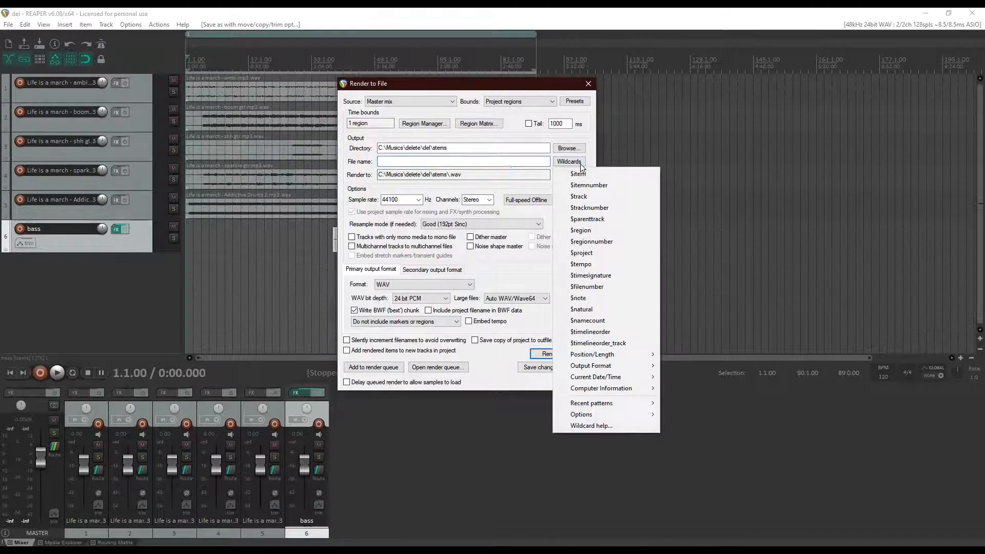
click(585, 196)
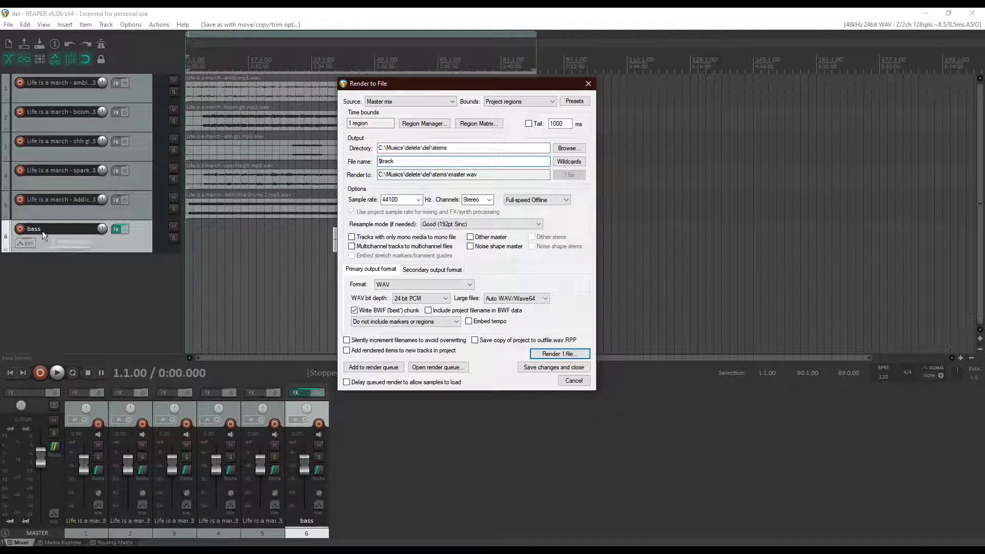
shift+click(138, 186)
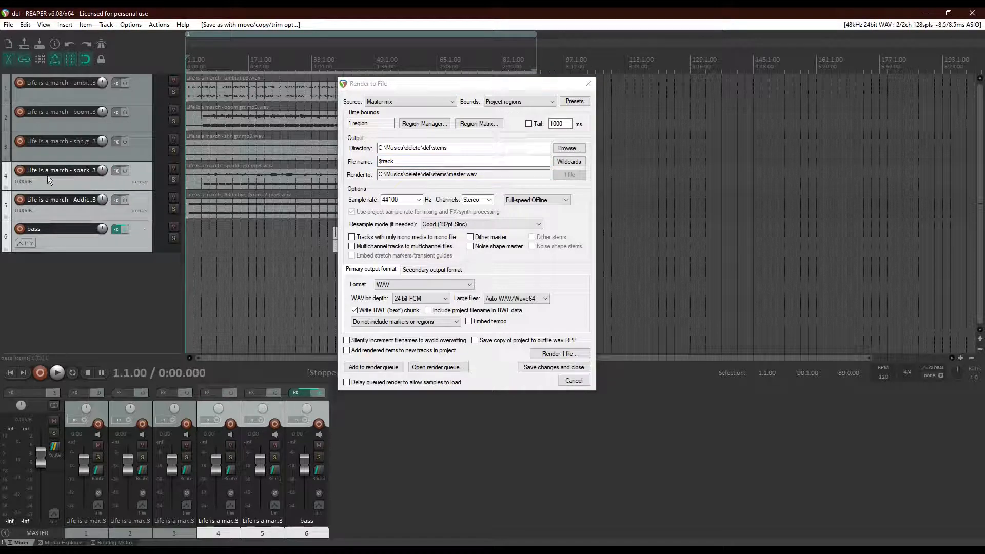
click(141, 240)
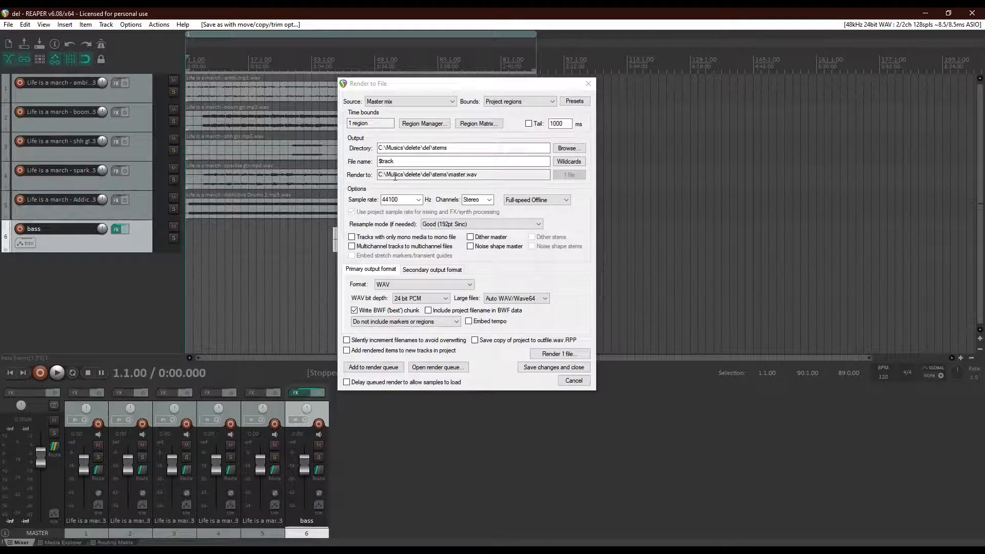
Step: Set the render sample rate to 48000 Hz and the resample mode to Better (384pt Sinc)
click(418, 199)
click(405, 235)
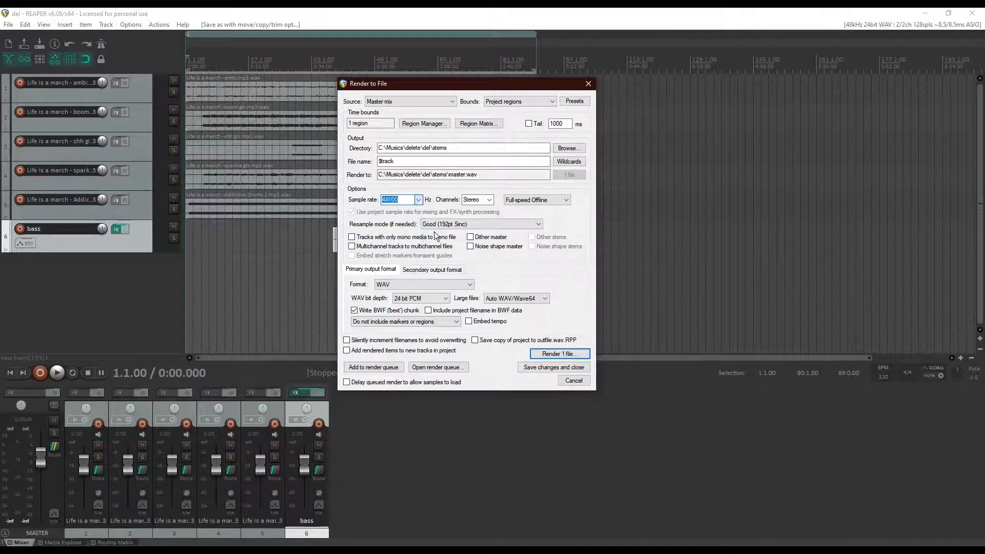
click(436, 224)
click(442, 257)
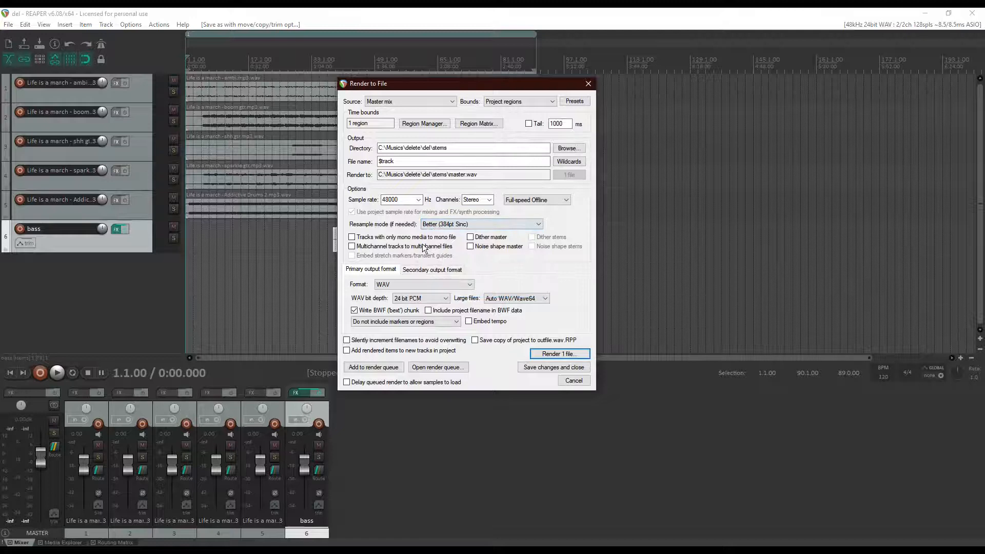
Step: Set the output format to MP3 with quality 100 (best), render the master mix, and dismiss the finished render
click(422, 284)
click(405, 325)
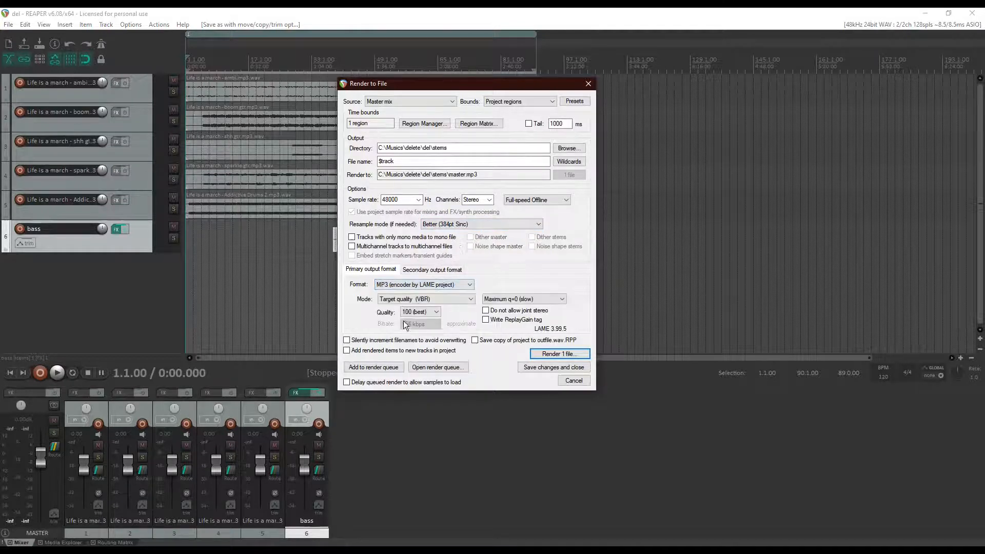
click(434, 312)
click(440, 325)
click(552, 356)
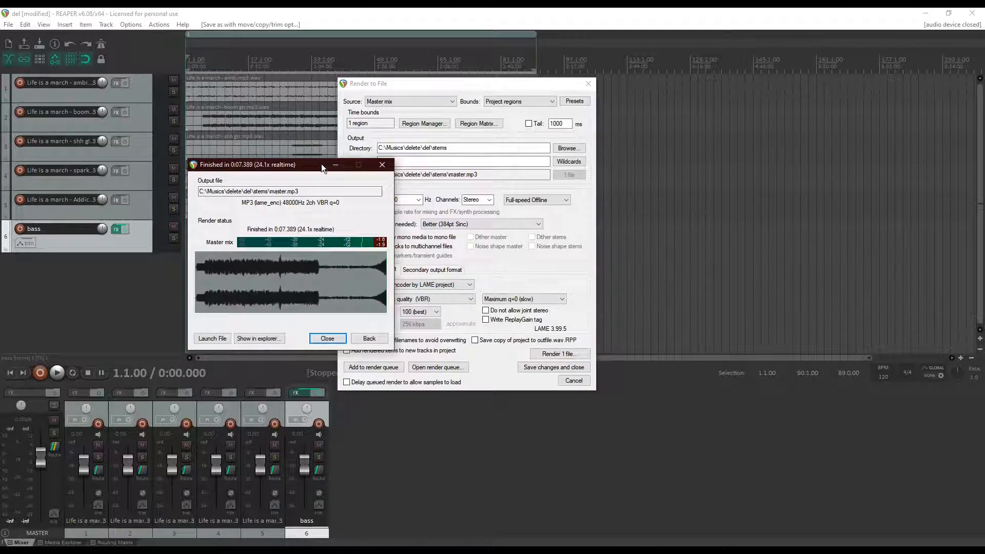
drag(321, 165, 260, 166)
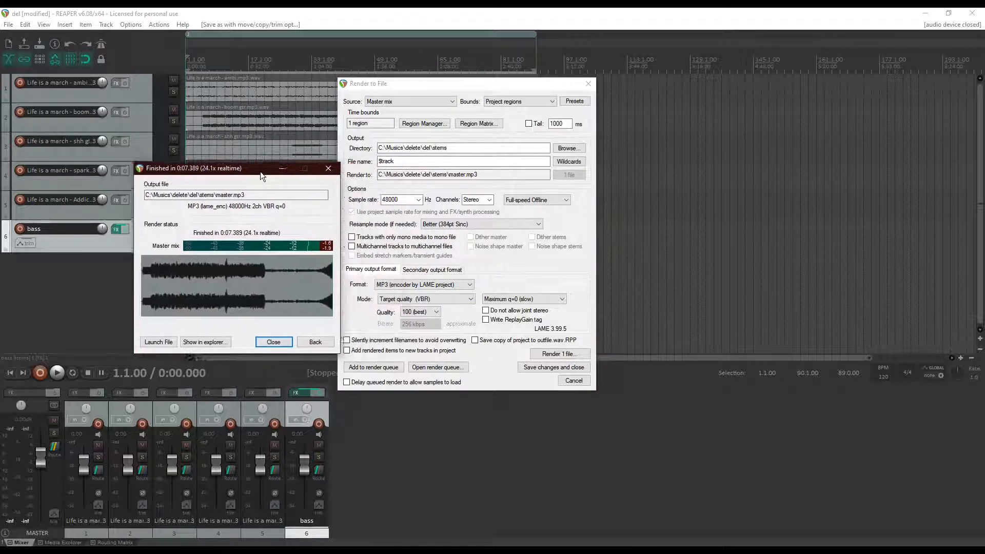
click(321, 165)
Step: Set the render source to Stems (selected tracks) and check the file name in the output path
click(406, 101)
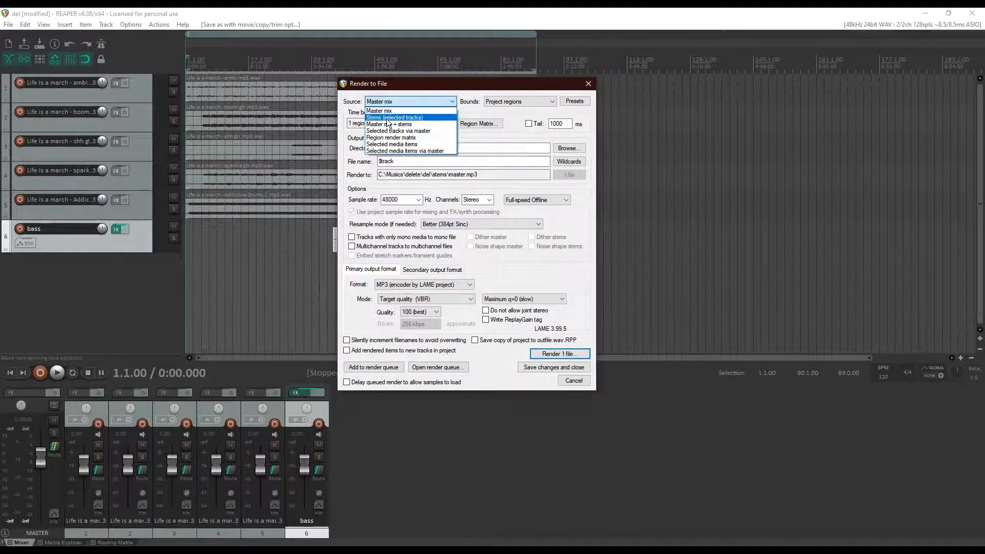
click(391, 118)
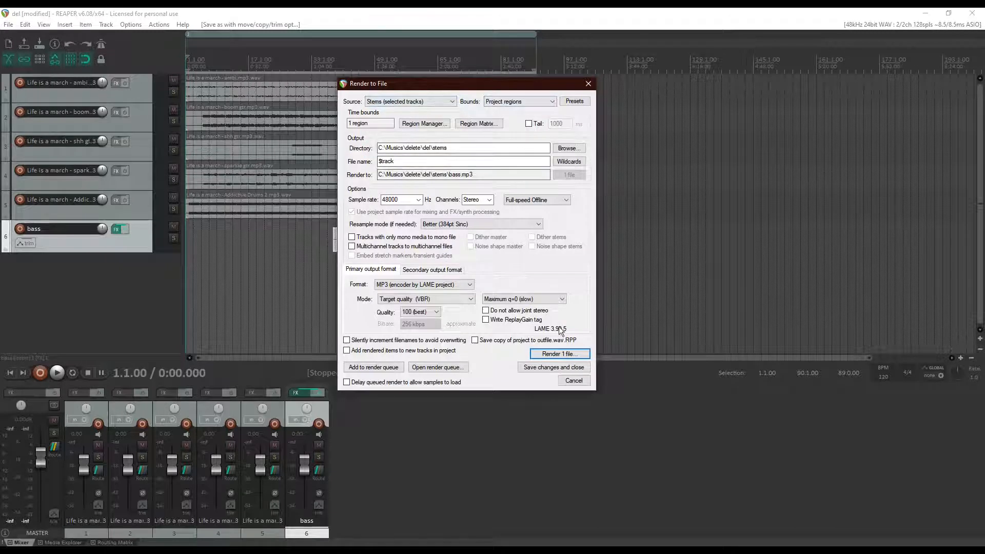
drag(452, 174, 478, 175)
click(467, 175)
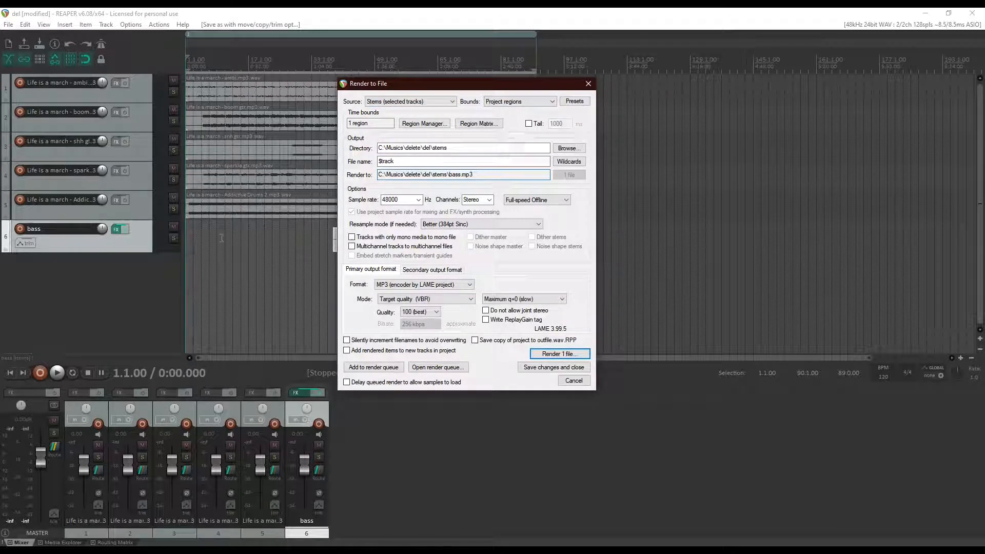
Step: Try selecting the drums and other neighbouring tracks for the stem render, and return to only the bass track
ctrl+click(138, 204)
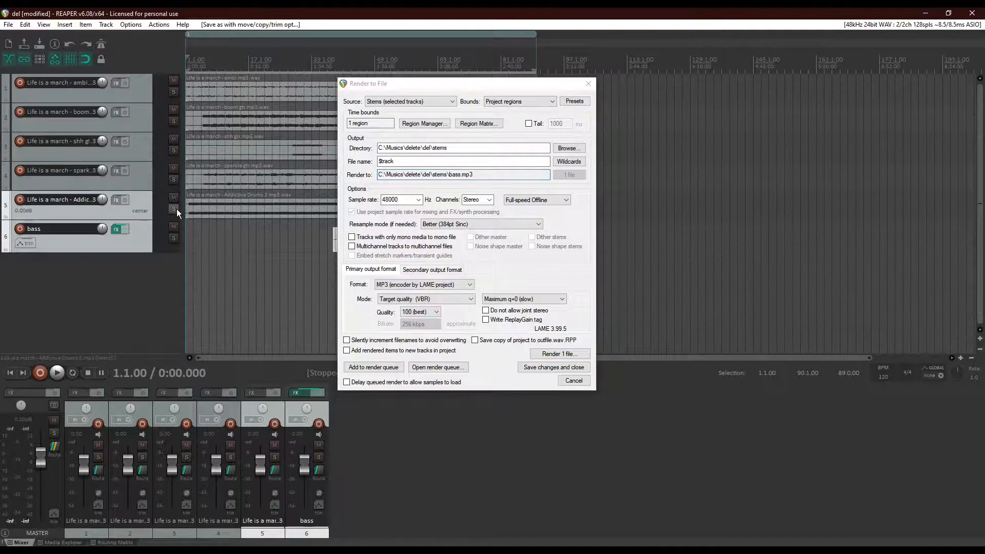
click(133, 184)
click(139, 203)
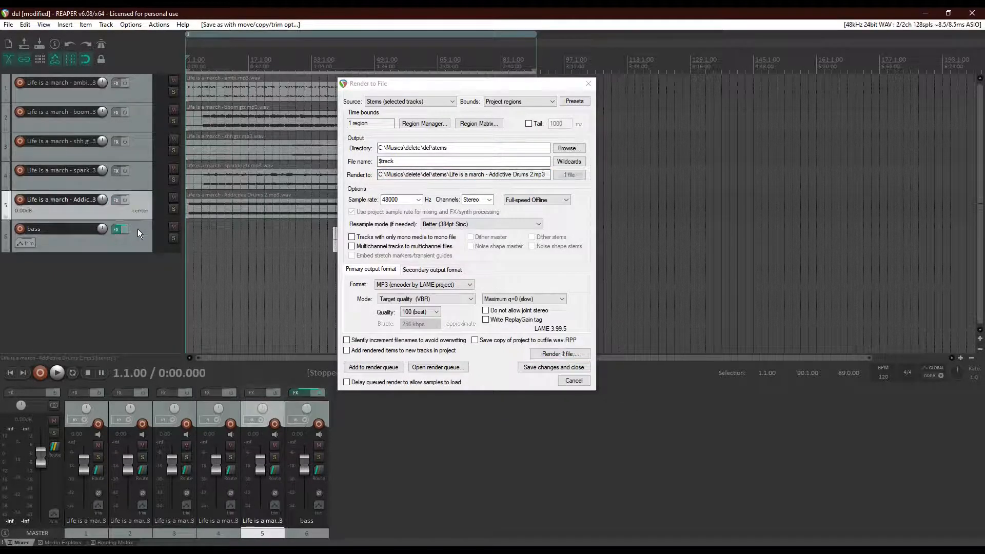
click(137, 229)
shift+click(141, 182)
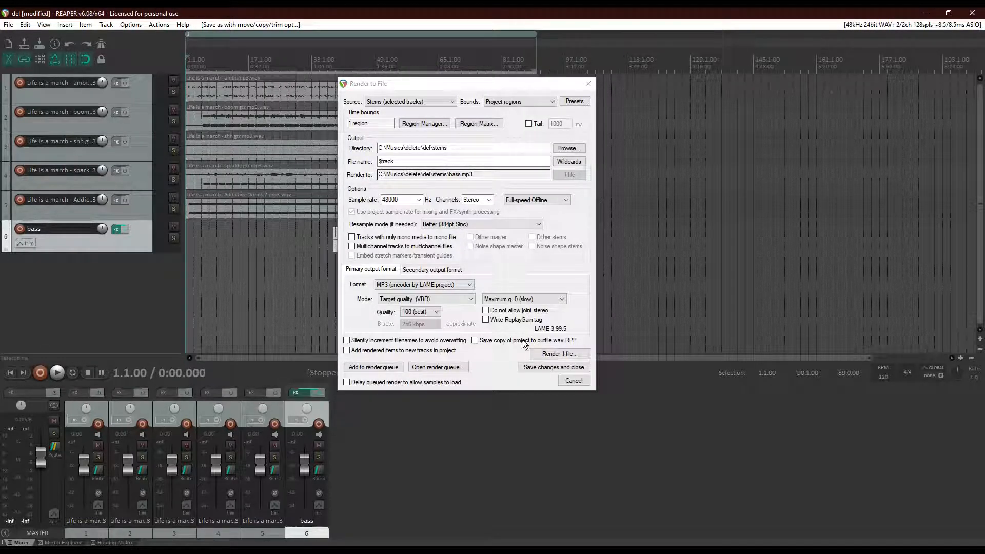
Step: Render the bass track as an MP3 stem and show the rendered file in its folder
click(555, 355)
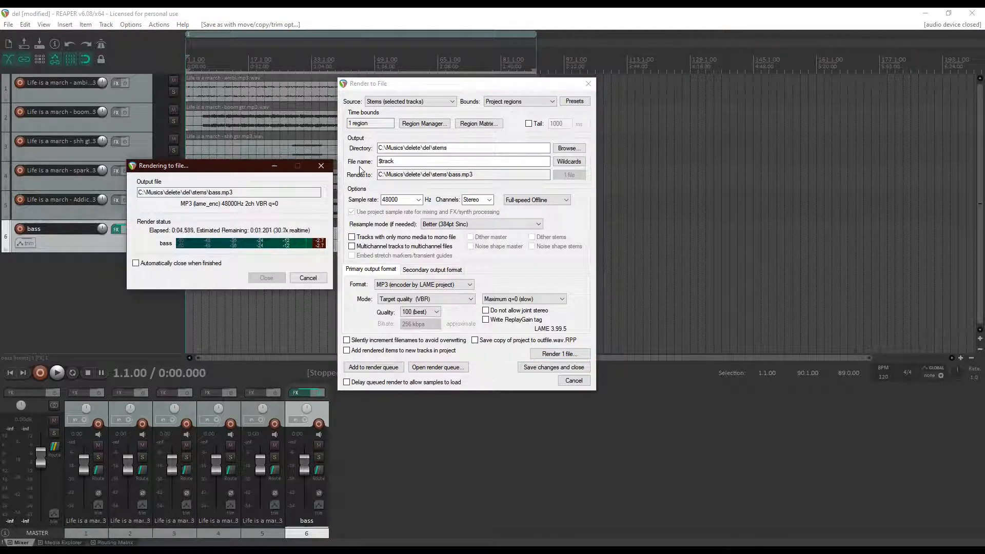
drag(232, 166, 179, 343)
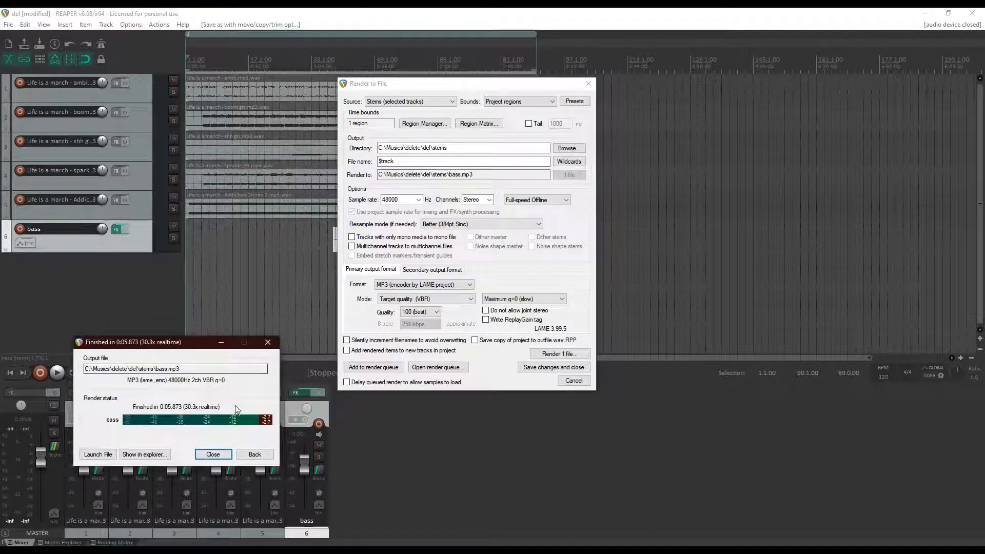
click(135, 453)
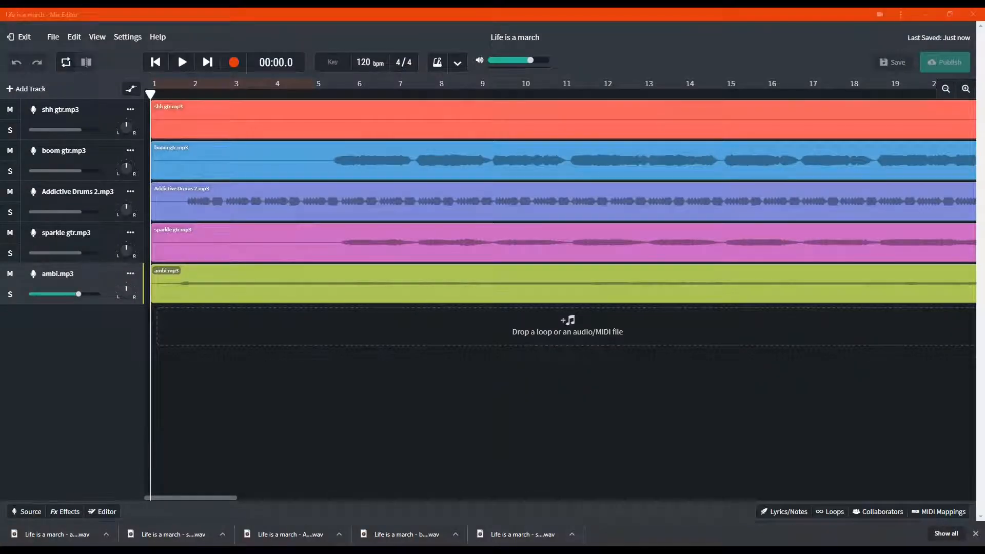
Step: Switch to the BandLab Mix Editor and import bass.mp3 from the stems folder as a new track below ambi.mp3
mouse_move(392, 550)
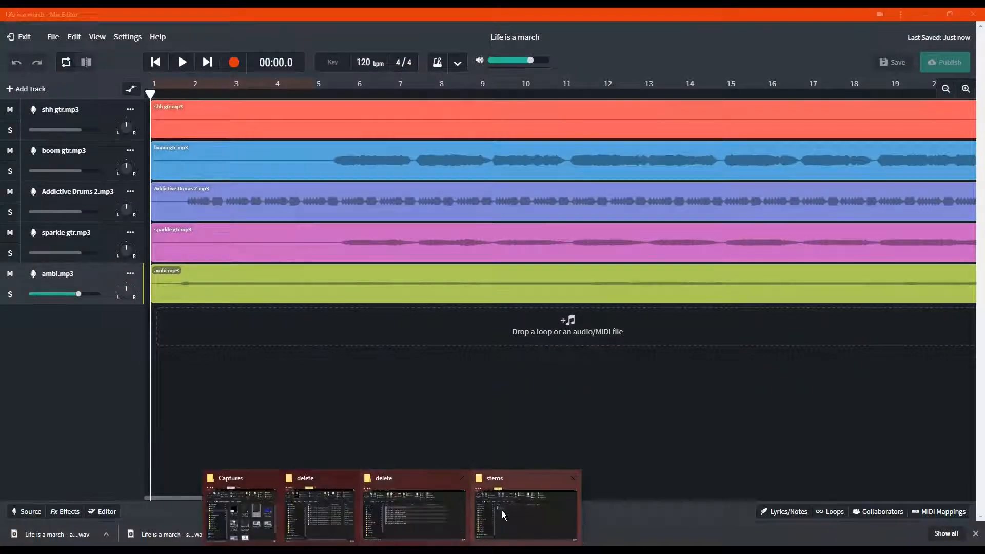
click(501, 515)
drag(491, 297, 195, 332)
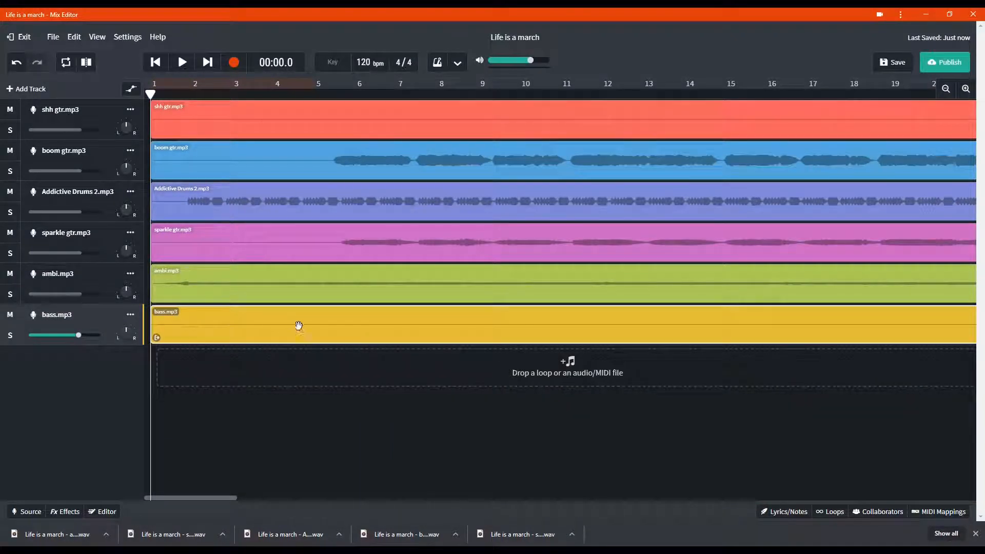
scroll(302, 327, down, 5)
scroll(307, 328, down, 3)
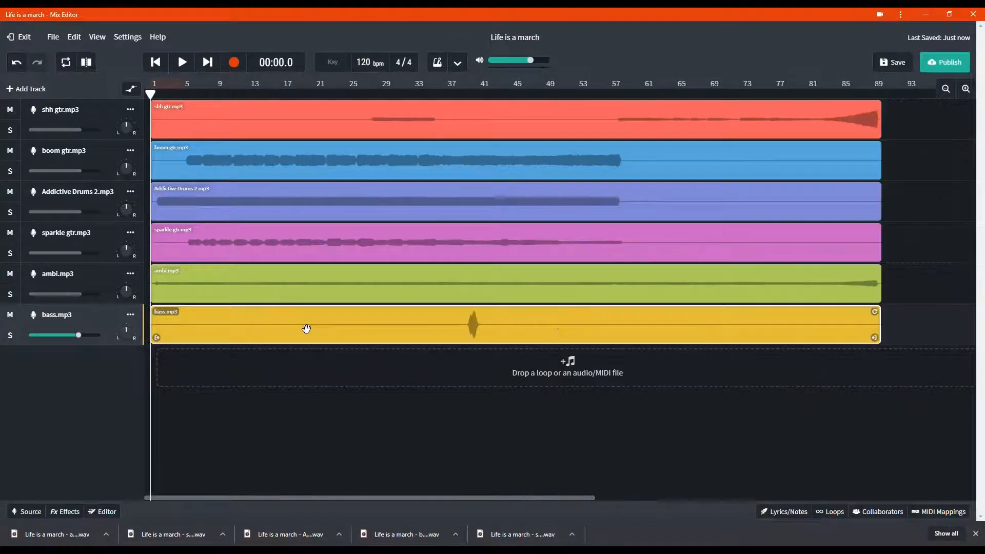
click(574, 551)
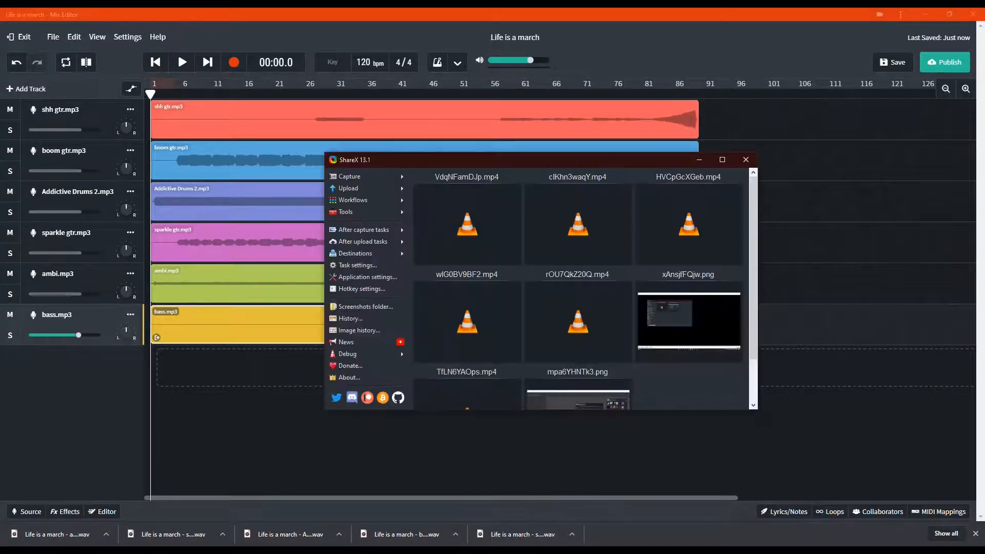